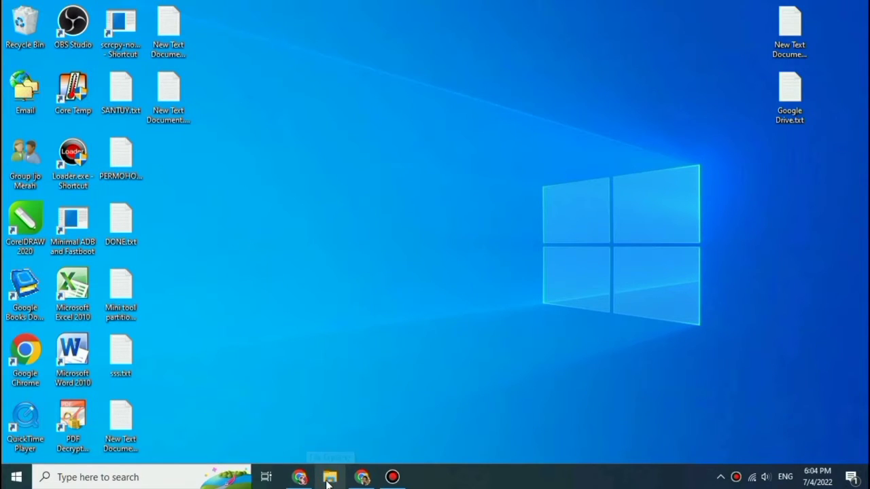
Open Local Disk (D:) in File Explorer and look through its folders and files.
left_click(329, 479)
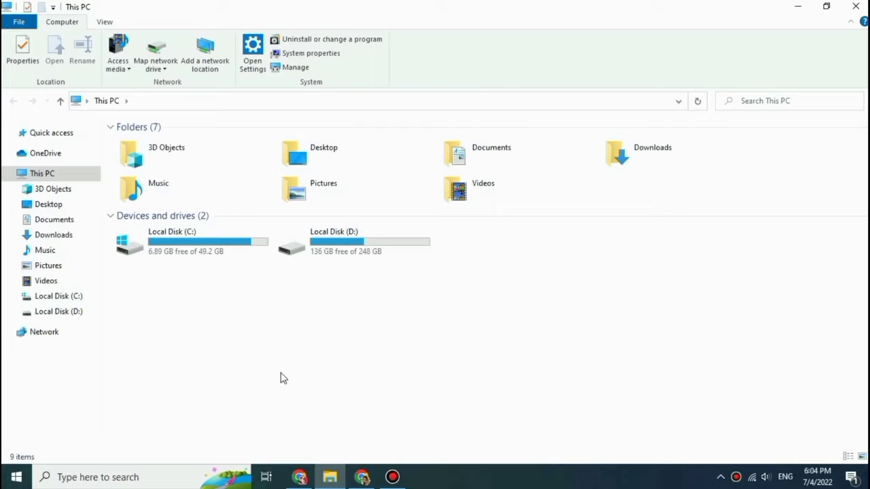
left_click(49, 314)
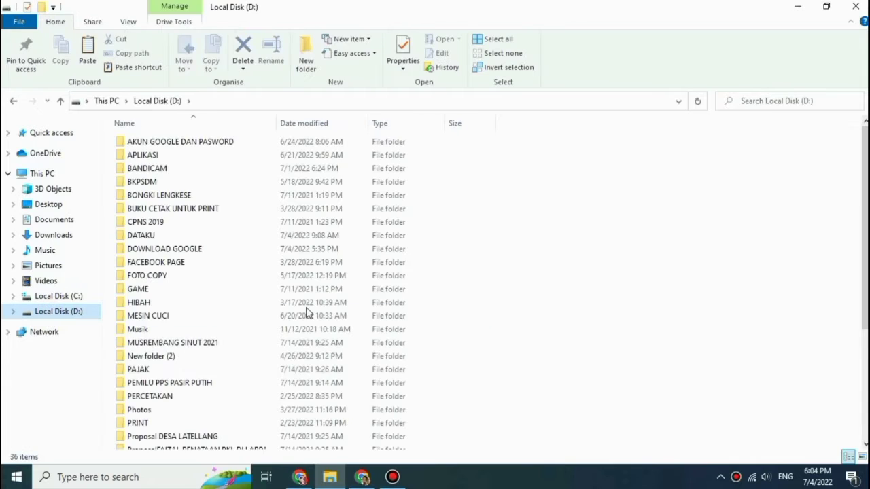
scroll(629, 286, "down", 2)
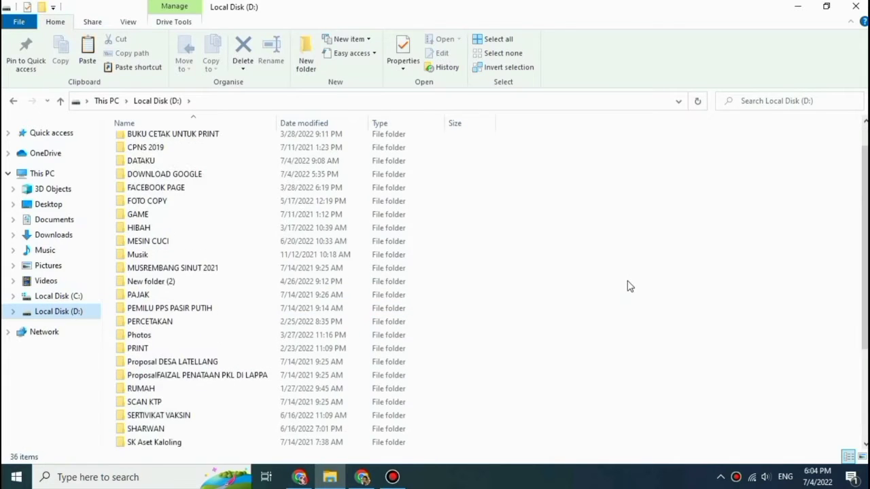
scroll(631, 287, "down", 3)
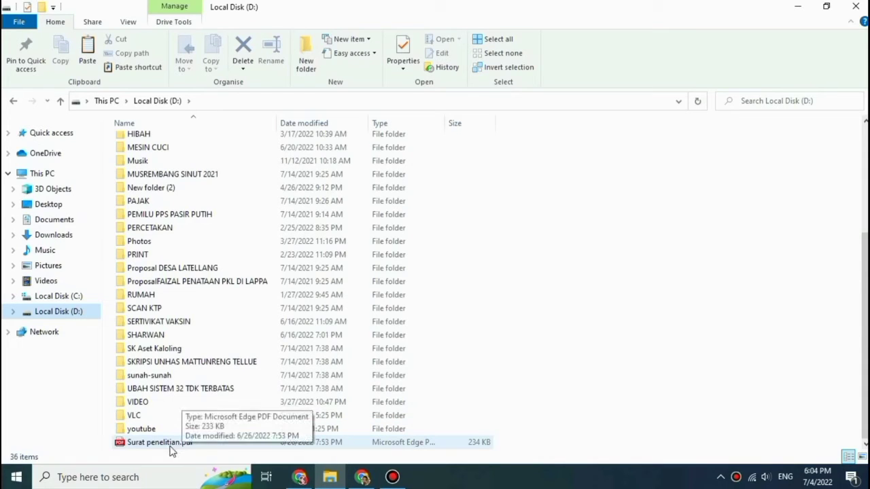
scroll(573, 327, "up", 4)
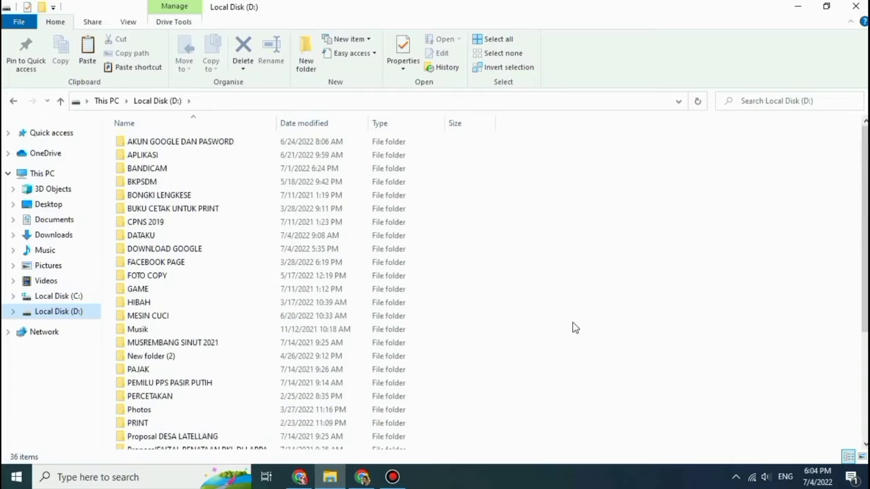
scroll(575, 328, "down", 2)
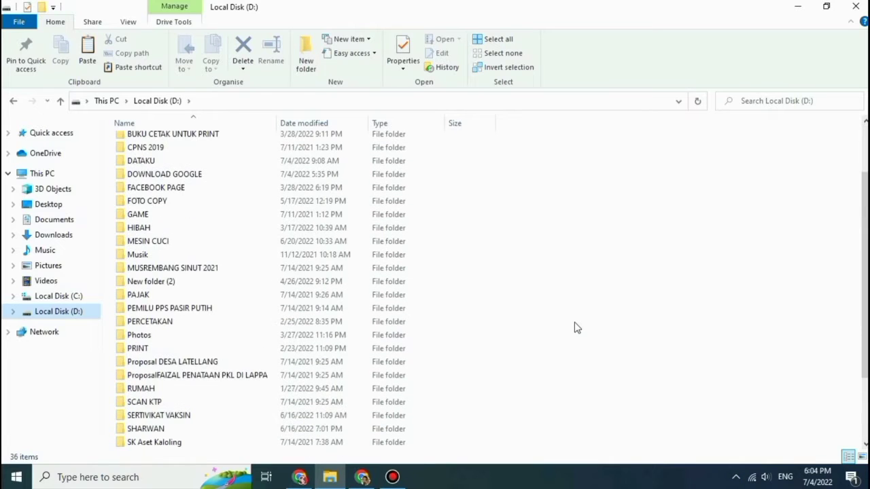
scroll(574, 328, "down", 3)
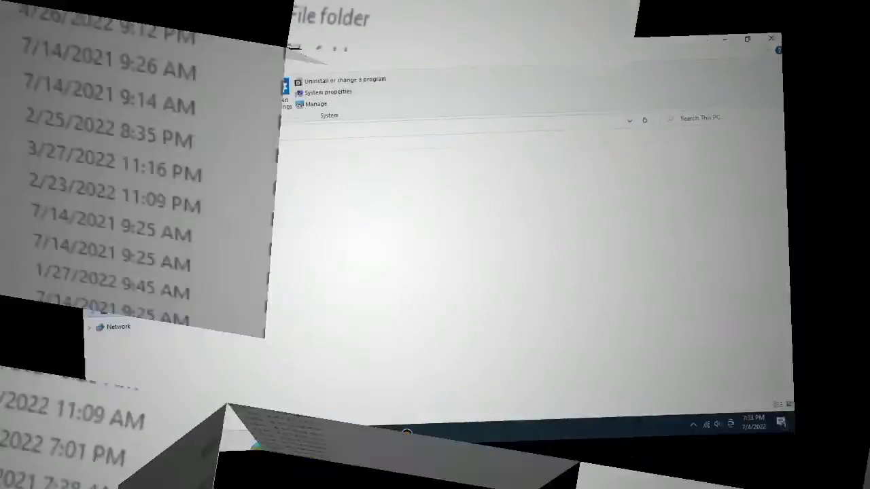
Examine the documents, images and videos listed below the folders on Local Disk (D:).
scroll(578, 312, "down", 5)
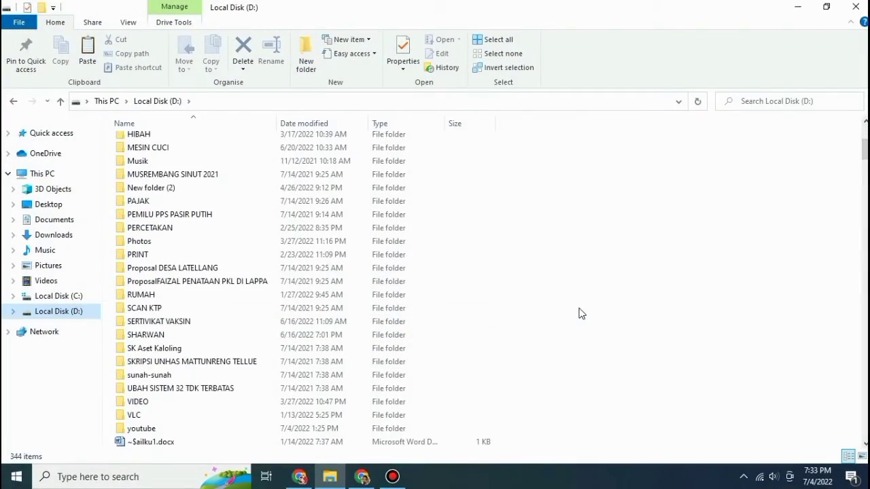
scroll(578, 313, "down", 4)
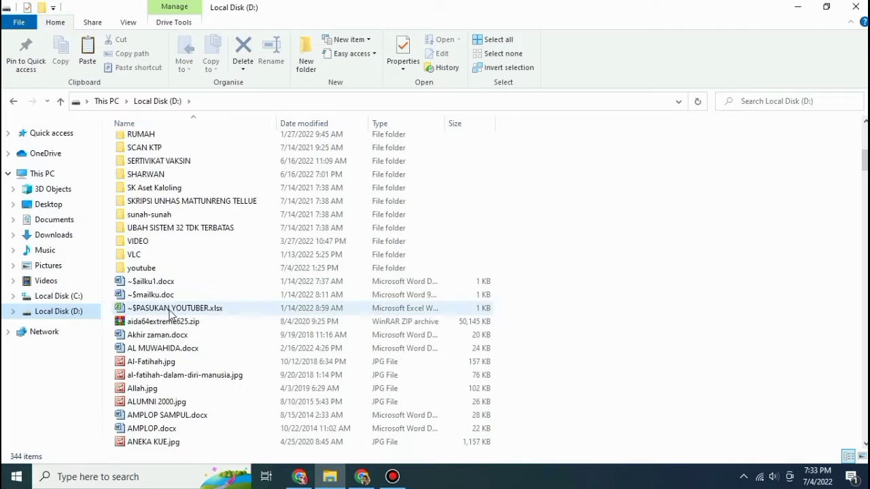
scroll(158, 311, "down", 3)
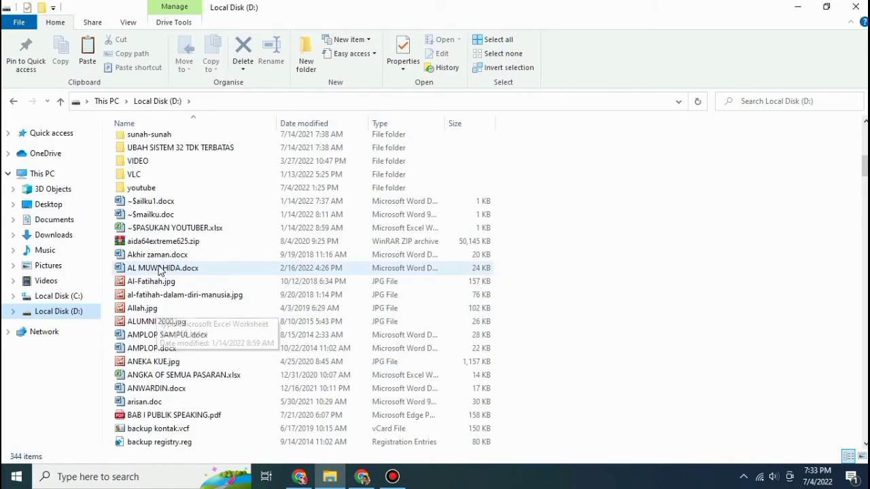
scroll(169, 286, "down", 6)
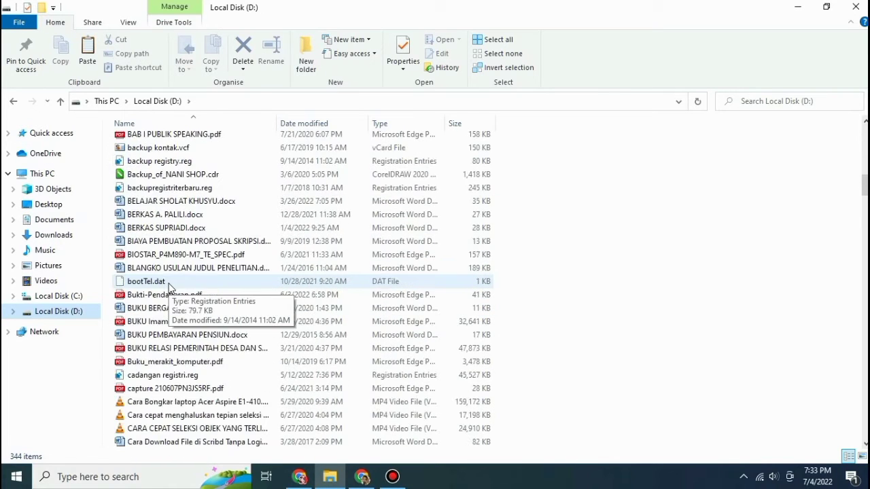
scroll(182, 274, "down", 9)
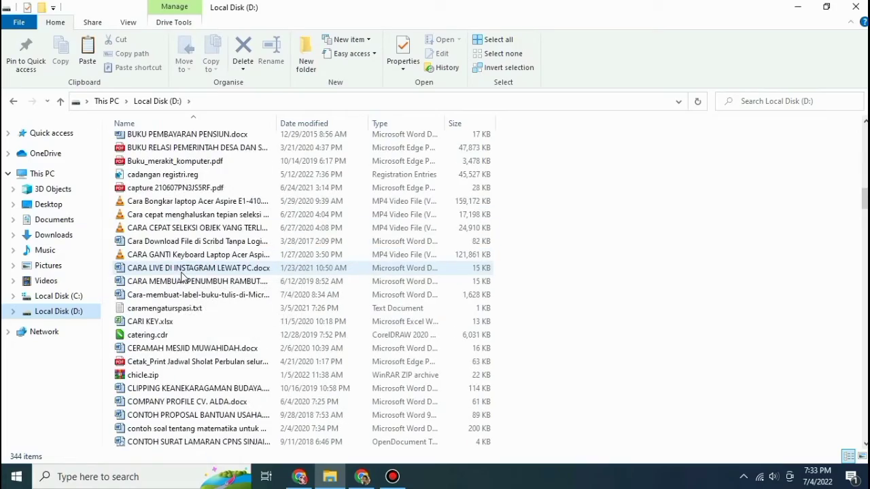
scroll(184, 282, "down", 11)
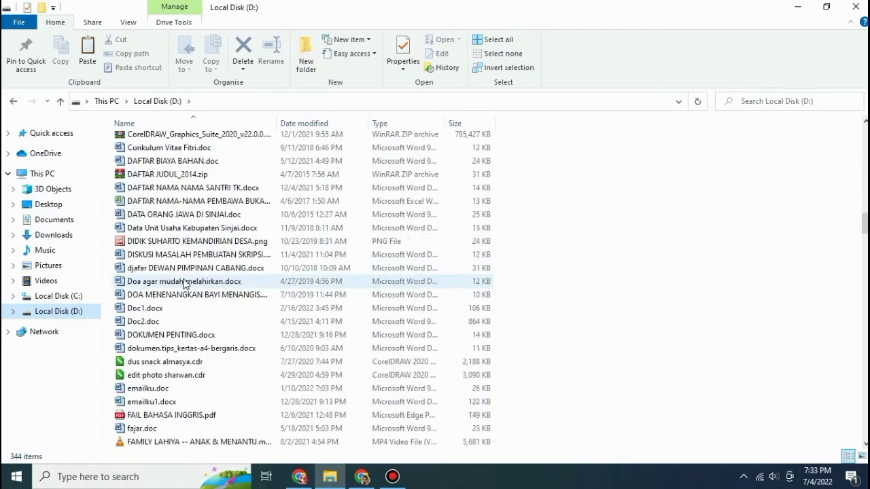
scroll(185, 286, "down", 13)
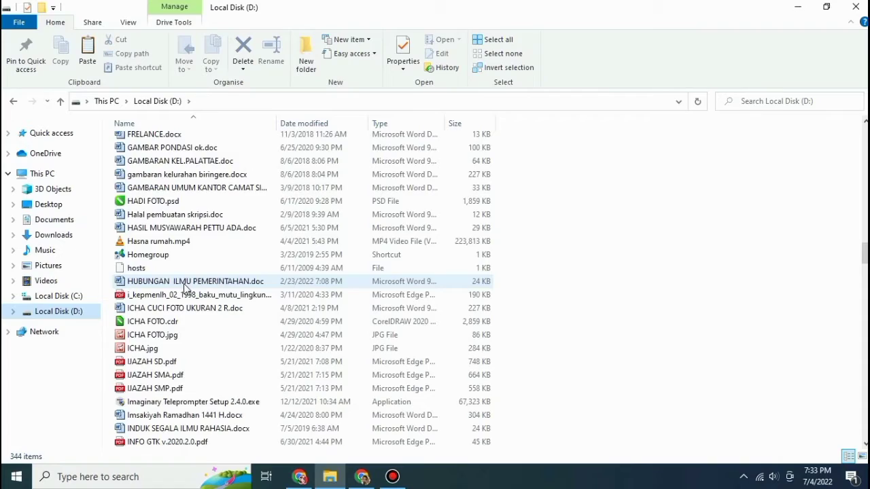
scroll(184, 289, "down", 12)
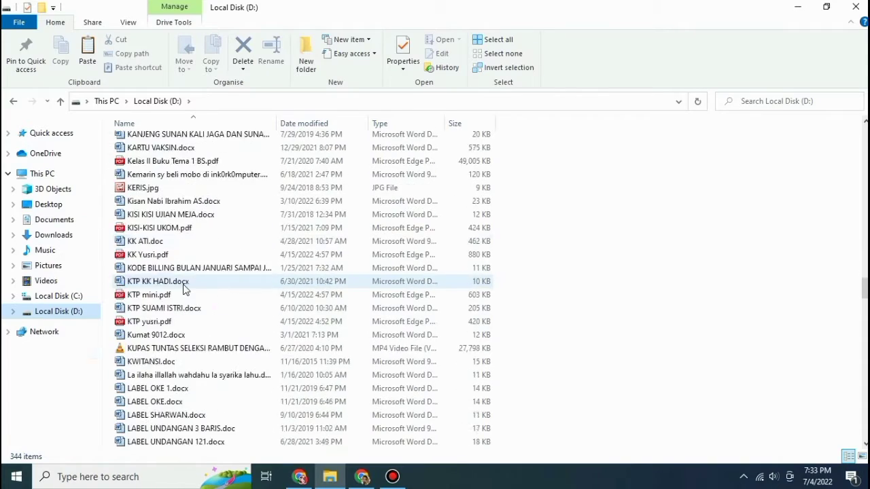
Search Local Disk (D:) for "wafat" and select the document UKIR TULISAN WAFAT oke.docx.
left_click(777, 103)
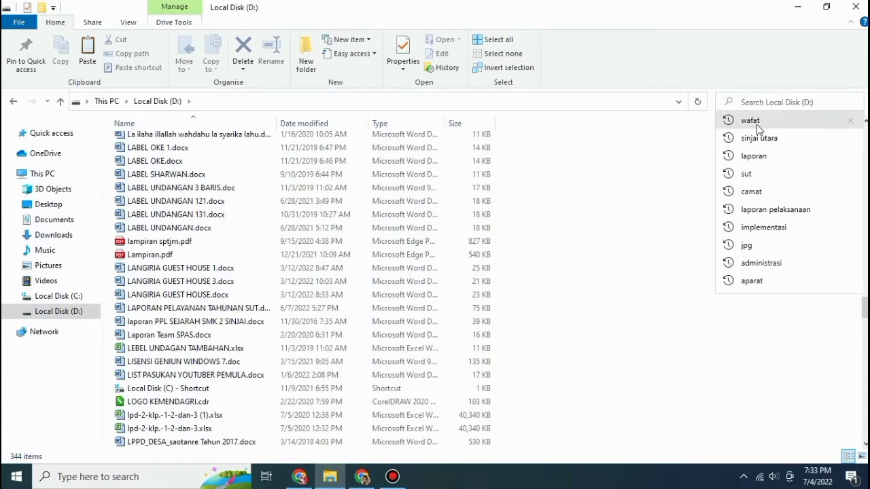
left_click(759, 127)
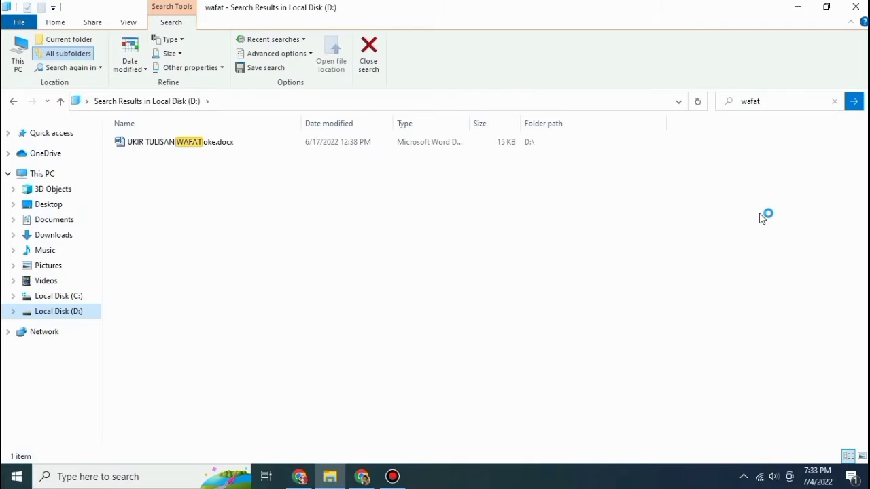
left_click(167, 147)
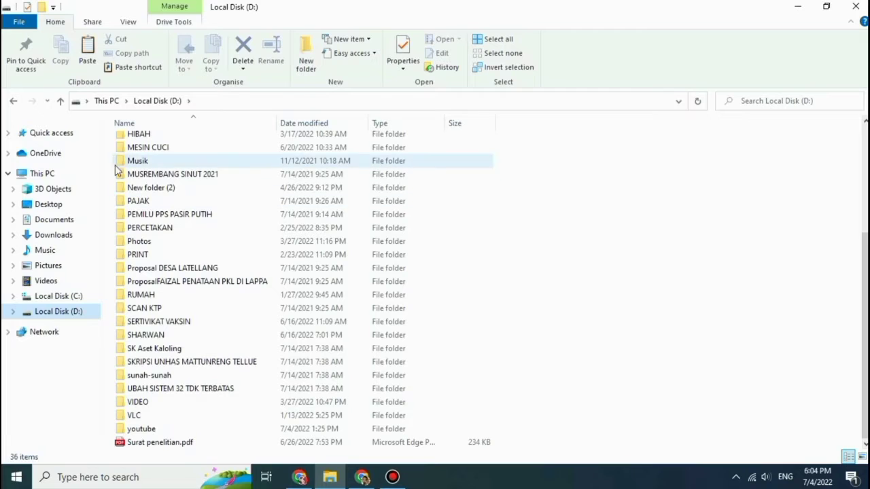
Open the System Protection settings through the properties of This PC.
right_click(24, 175)
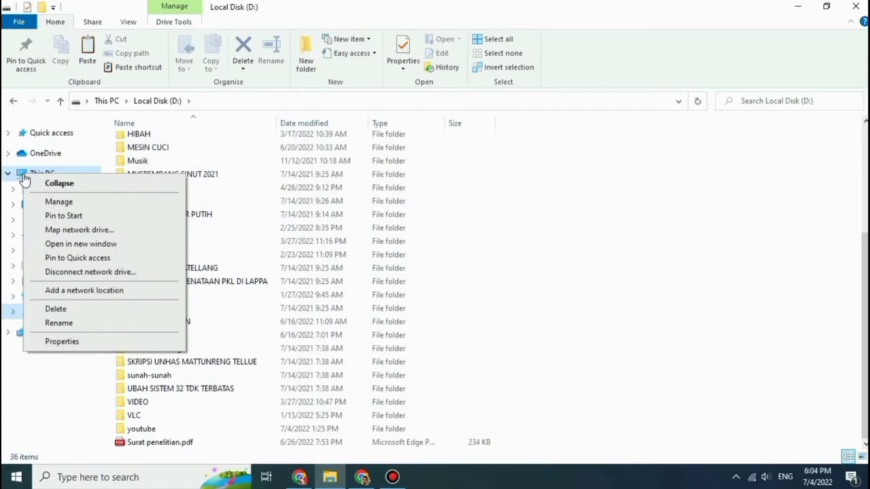
left_click(63, 342)
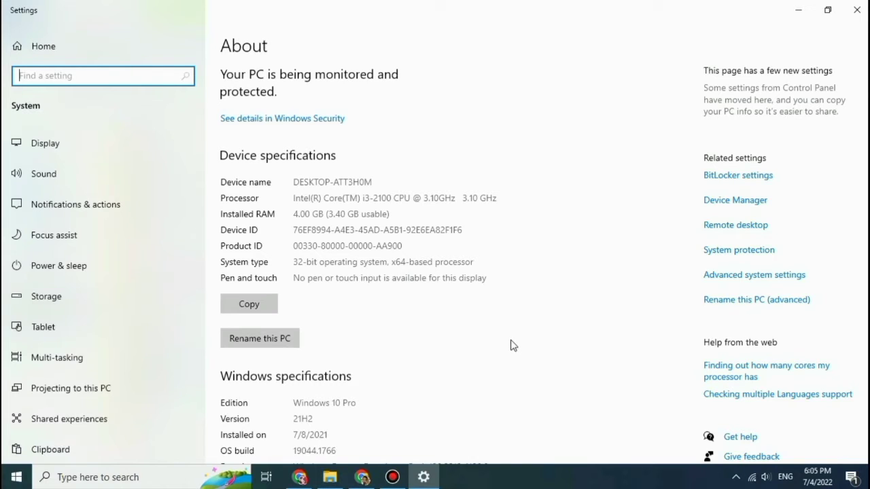
left_click(726, 257)
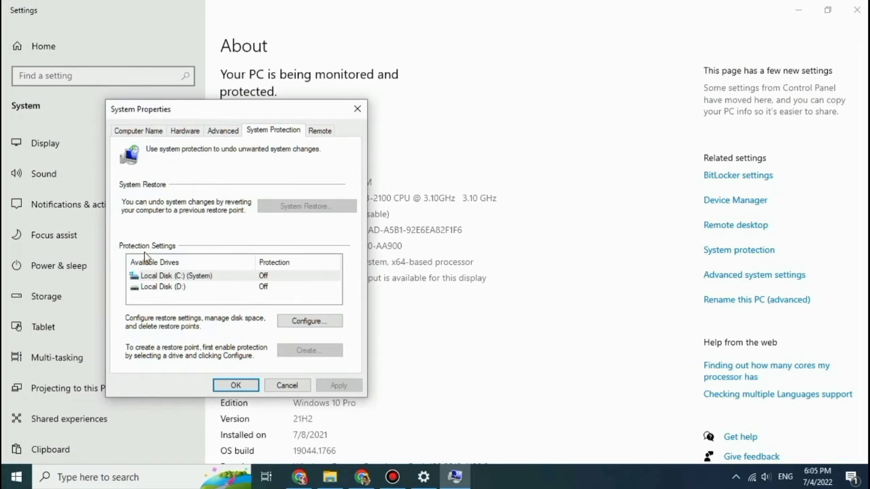
Set the maximum disk space usage for system protection on Local Disk (D:) to 2% (4.97 GB) and apply it.
left_click(177, 290)
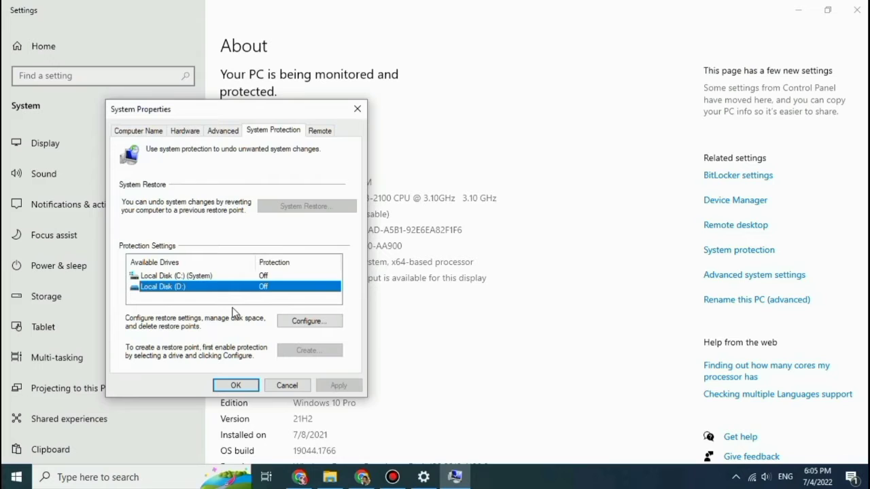
left_click(308, 321)
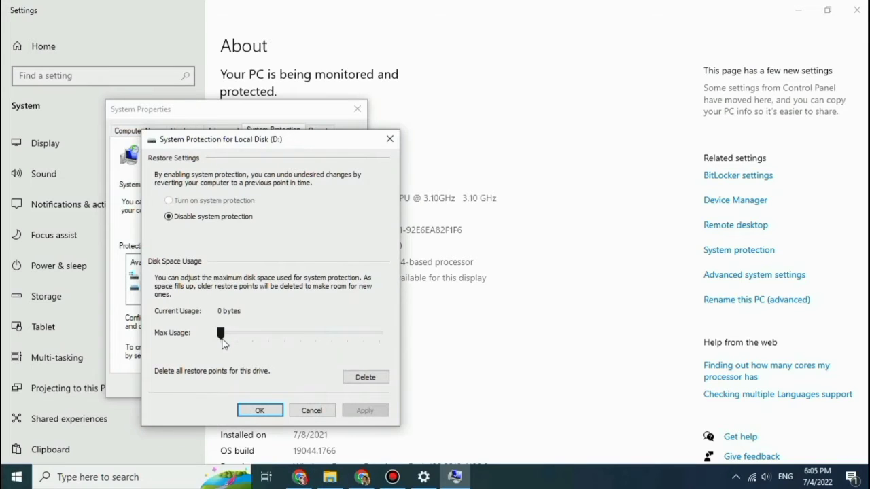
left_click_drag(221, 338, 227, 340)
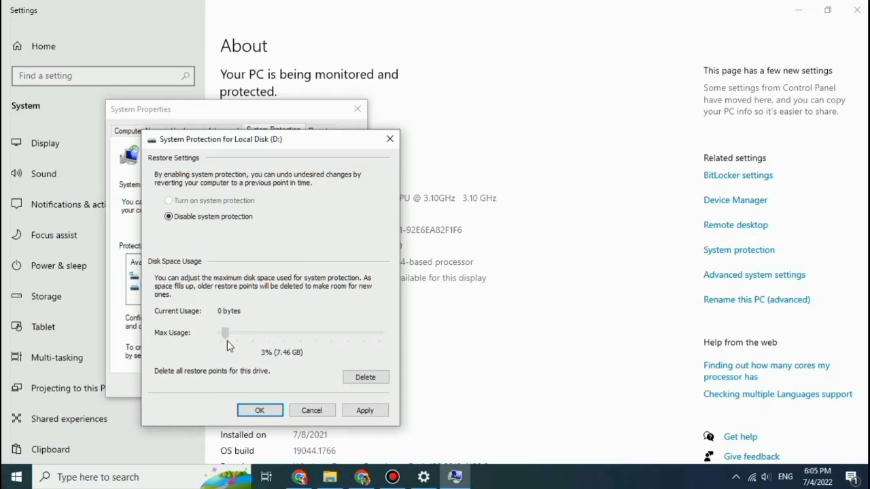
left_click_drag(227, 340, 226, 341)
left_click(361, 410)
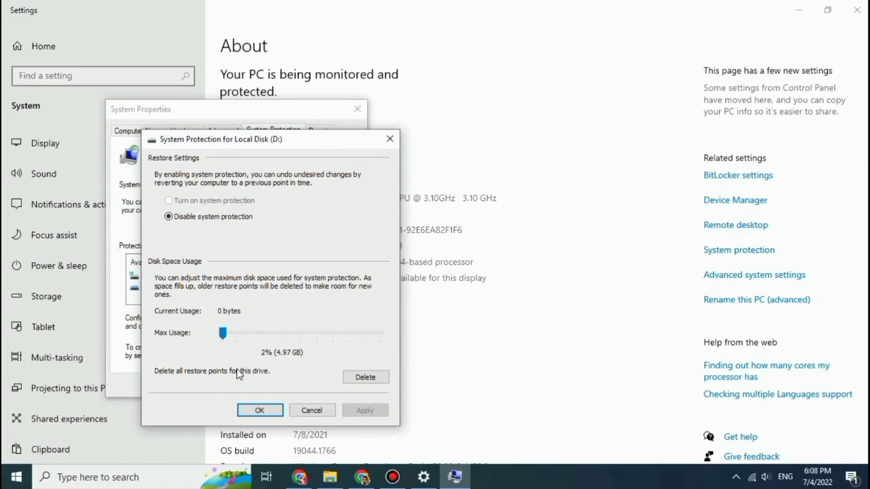
Switch to File Explorer and open the properties of Local Disk (D:).
left_click(330, 477)
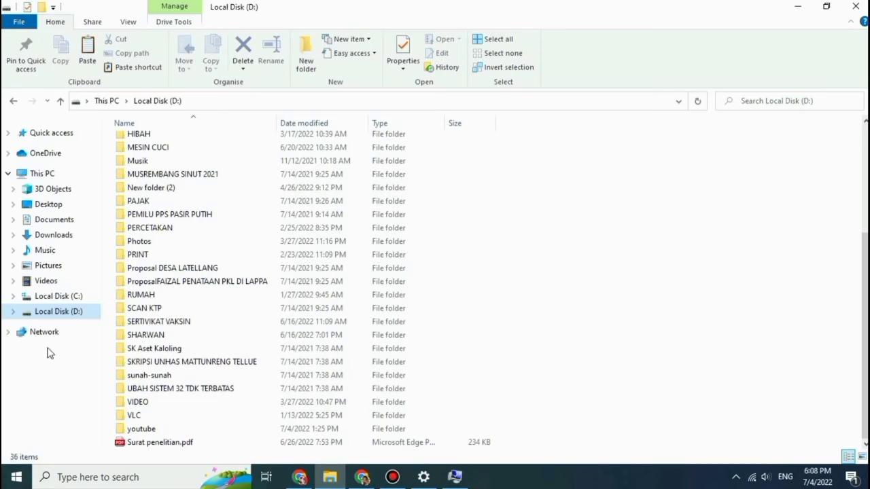
right_click(64, 313)
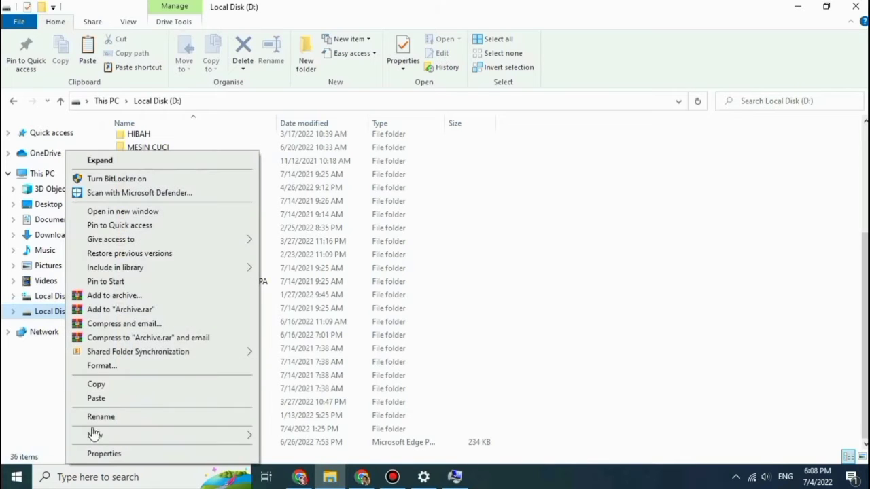
left_click(102, 454)
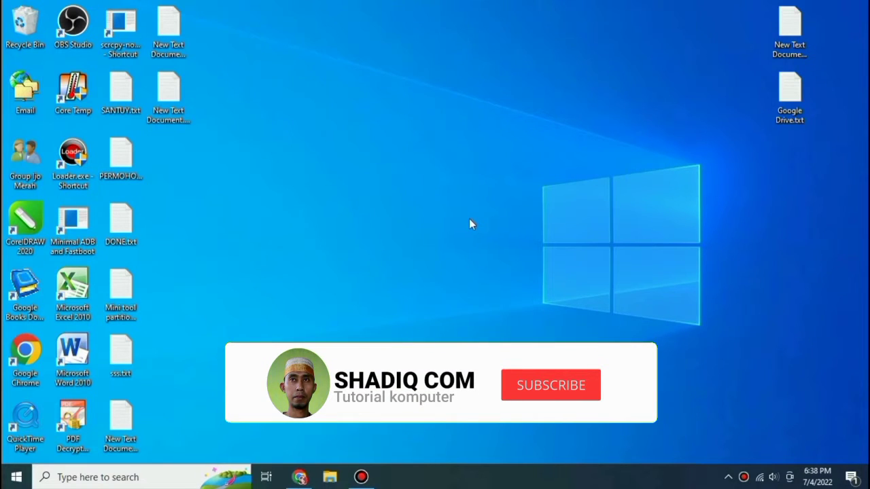
Open the System Protection settings again from This PC's properties in File Explorer and move the dialog clear of the device specifications' labels.
left_click(329, 477)
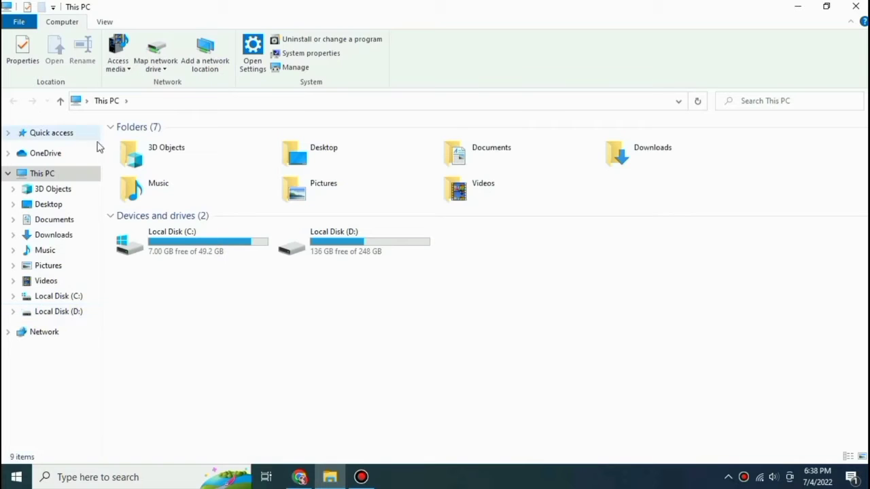
right_click(55, 178)
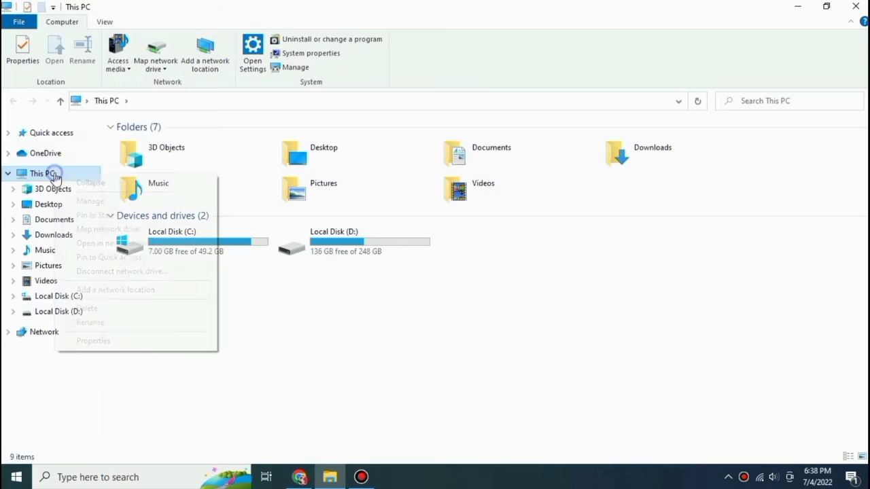
left_click(95, 341)
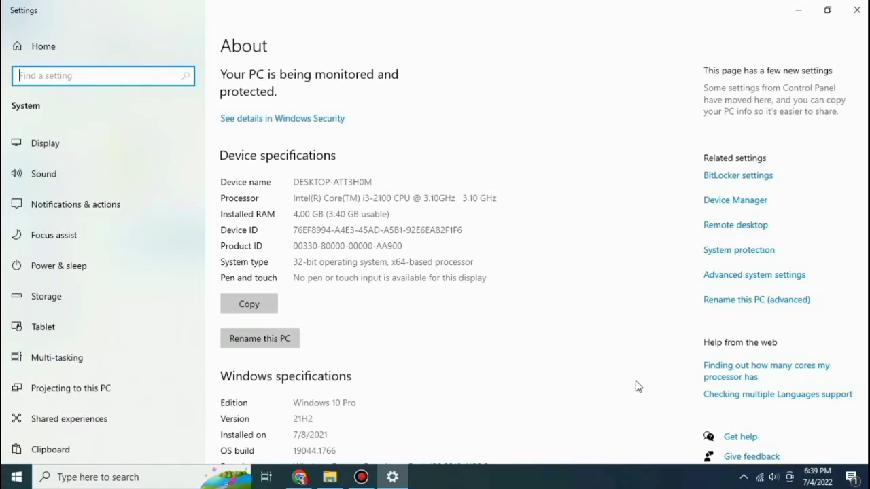
left_click(728, 249)
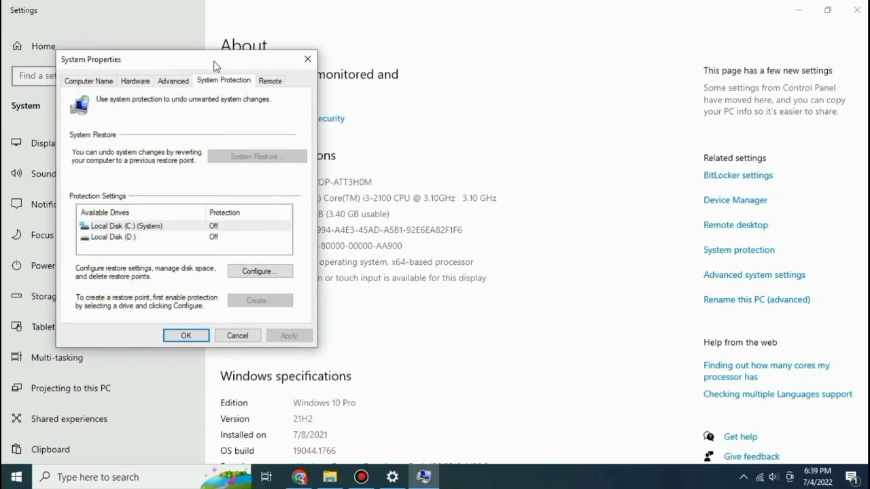
left_click_drag(216, 66, 529, 60)
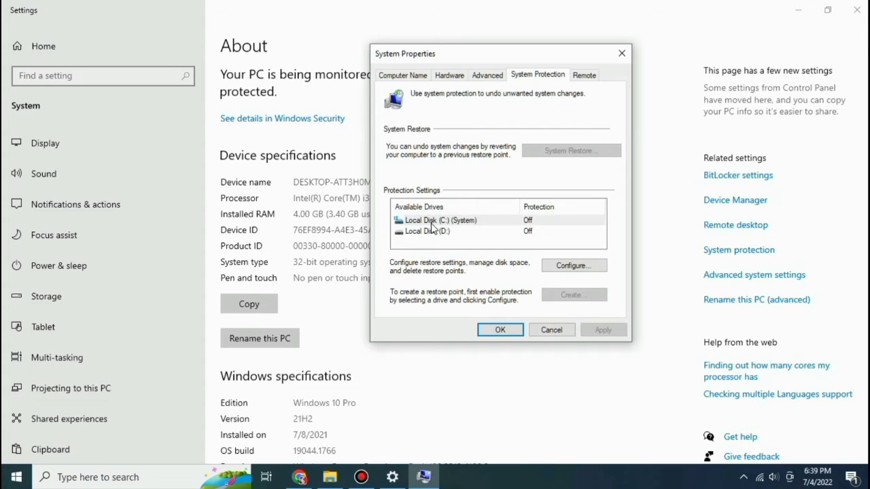
Turn on system protection for Local Disk (C:) with a maximum disk space usage of 23% (11.34 GB) and apply it.
left_click(432, 224)
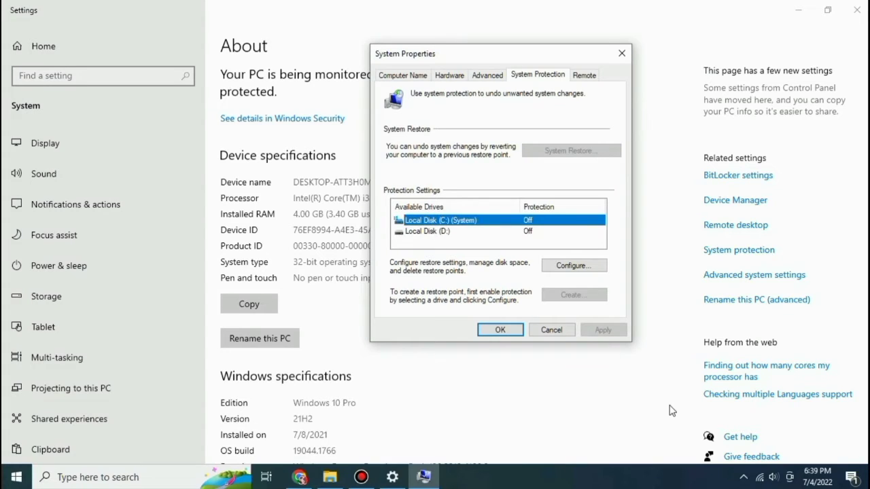
left_click(578, 269)
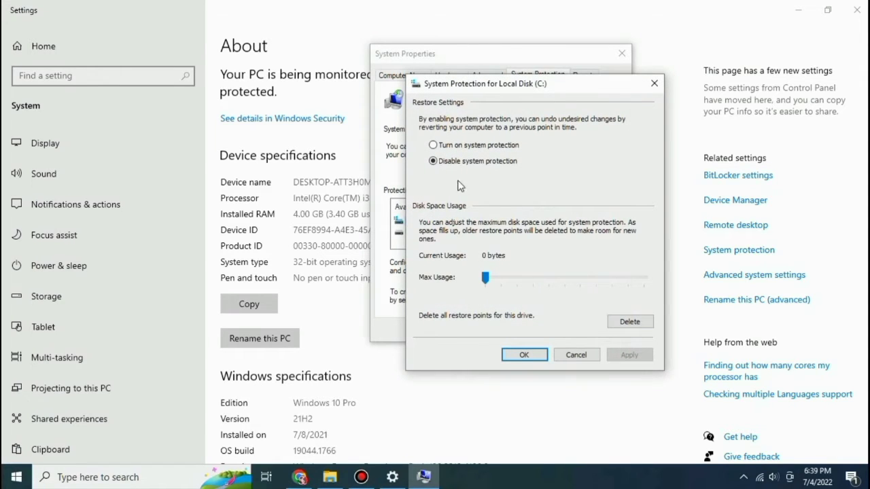
left_click(434, 146)
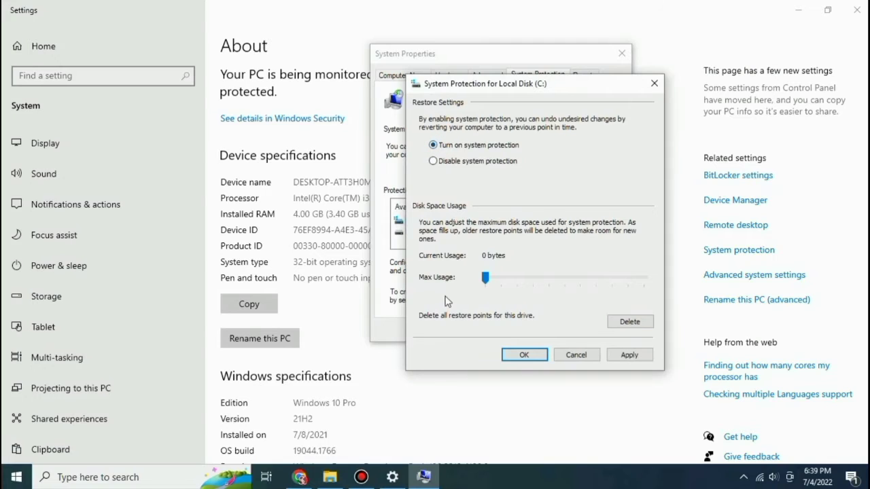
left_click_drag(485, 281, 523, 285)
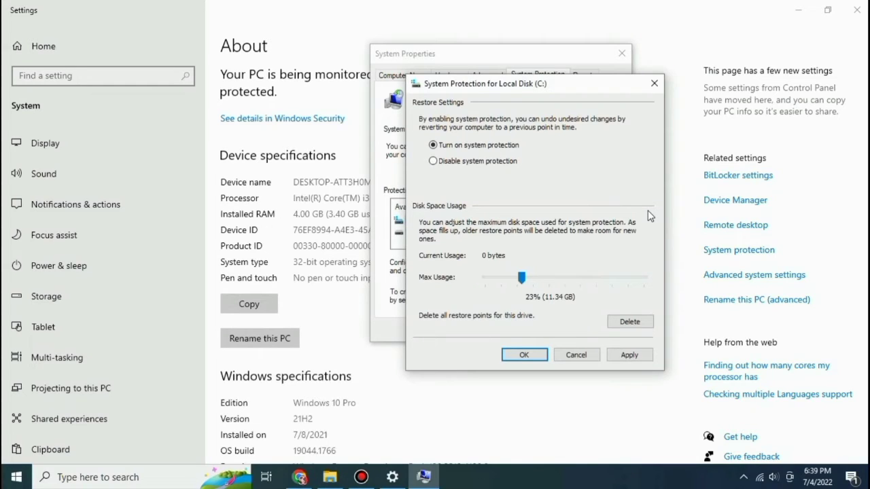
left_click(625, 358)
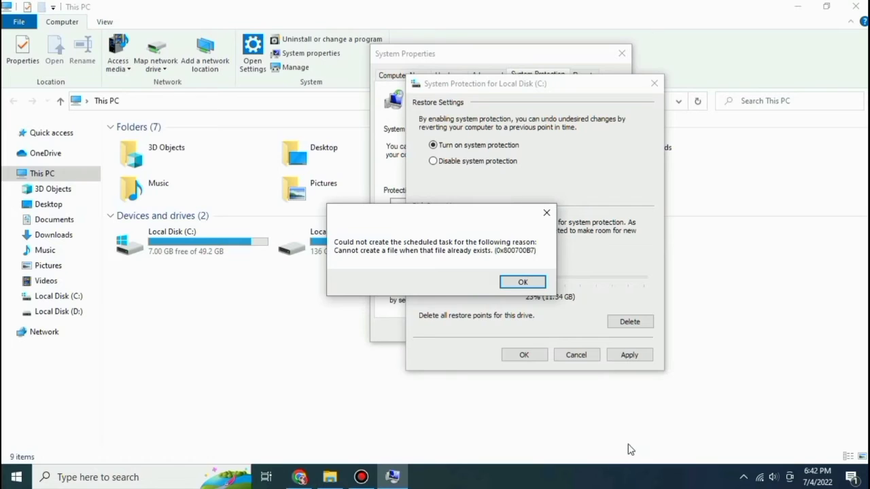
Open the Services console through Task Manager's list of services, and close Task Manager.
right_click(558, 471)
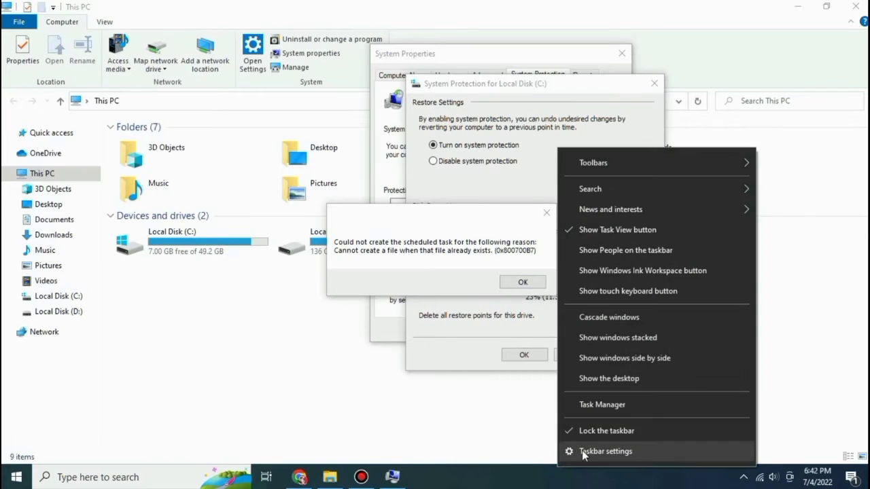
left_click(604, 406)
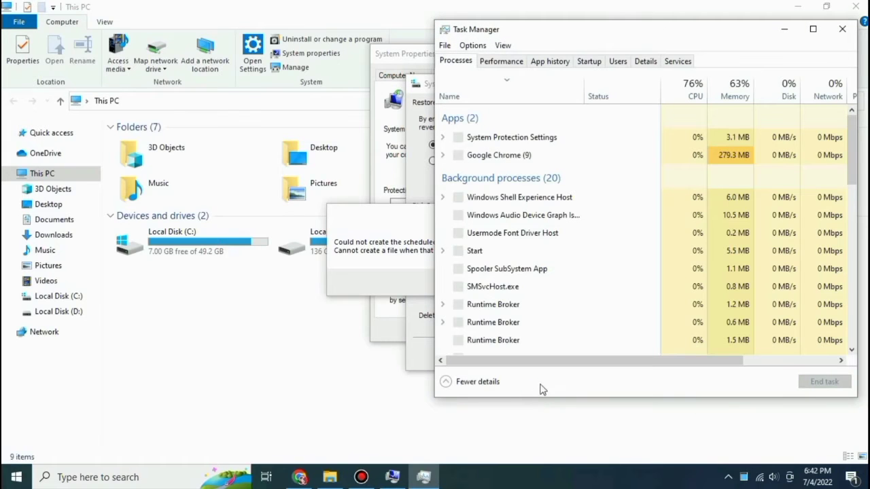
left_click(678, 61)
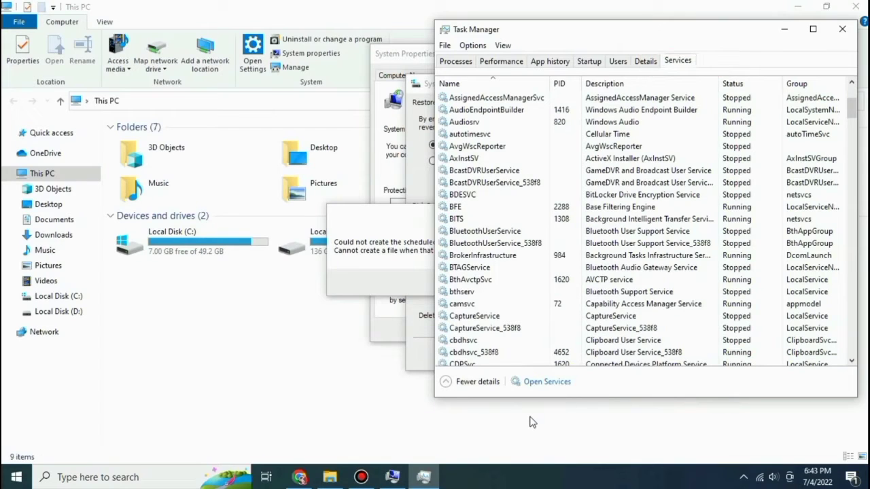
left_click(547, 383)
left_click(842, 29)
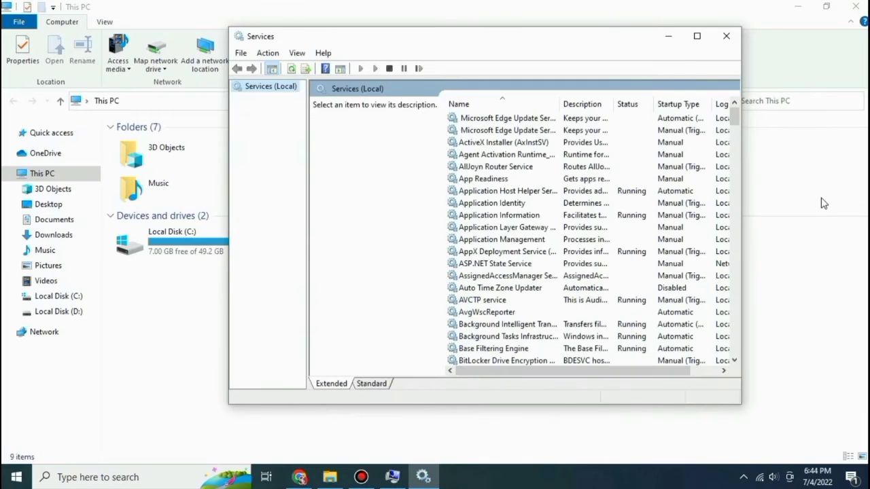
Find the Volume Shadow Copy service in the list of local services and start it.
scroll(643, 243, "down", 1)
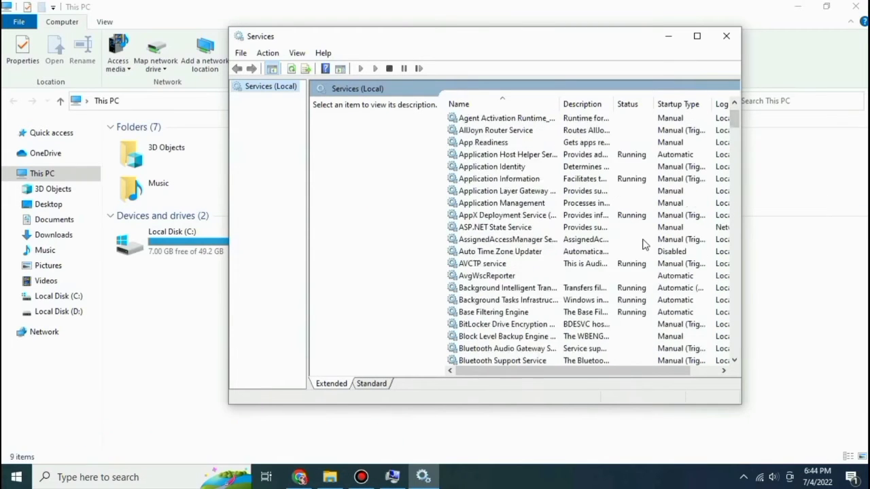
scroll(643, 244, "down", 20)
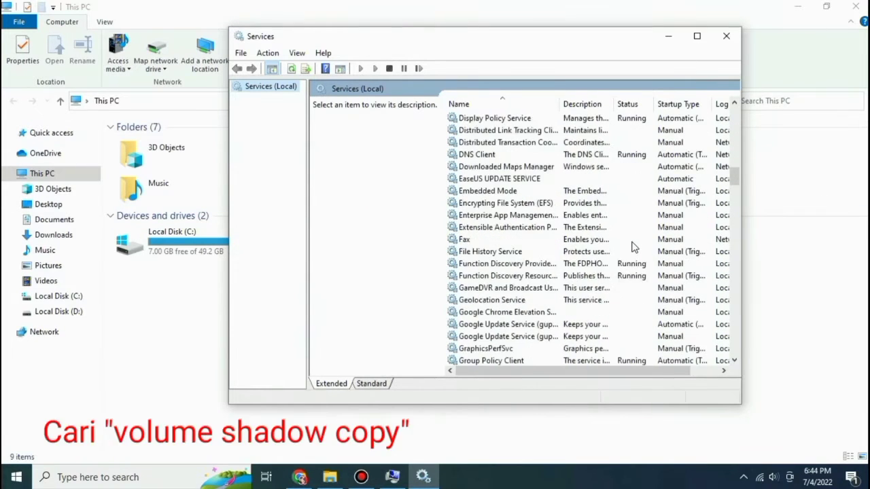
scroll(632, 246, "down", 20)
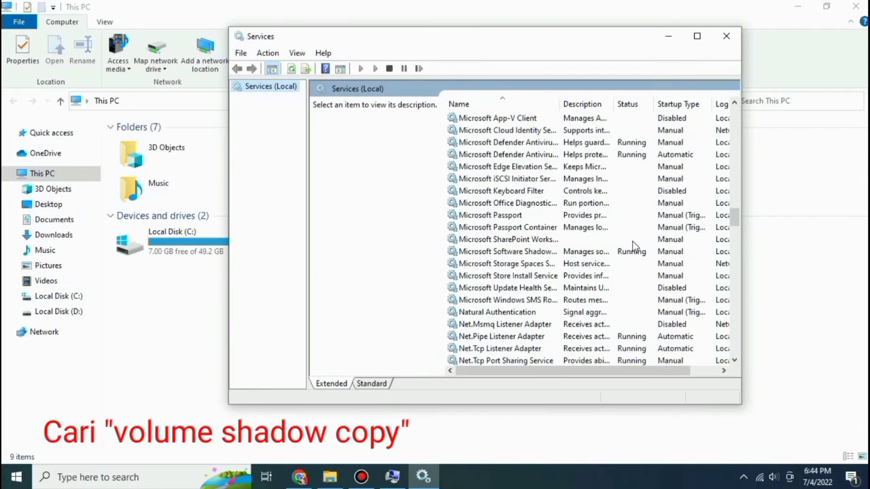
scroll(632, 246, "down", 2)
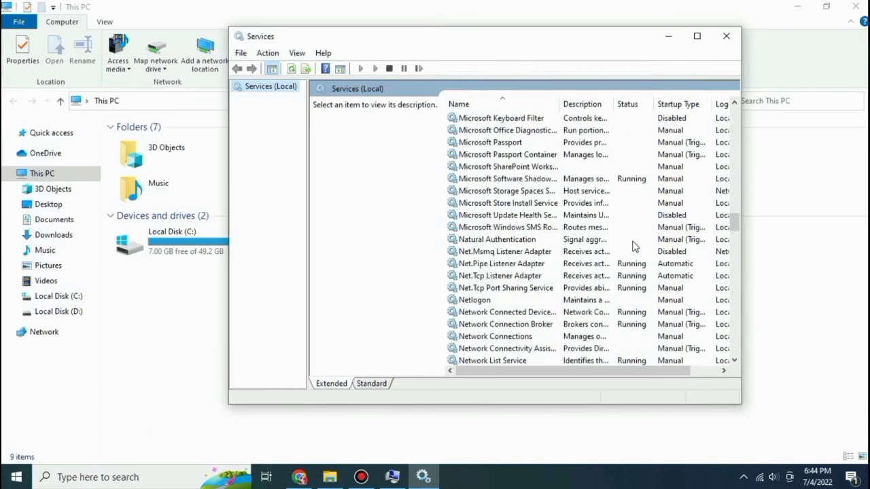
scroll(633, 246, "down", 10)
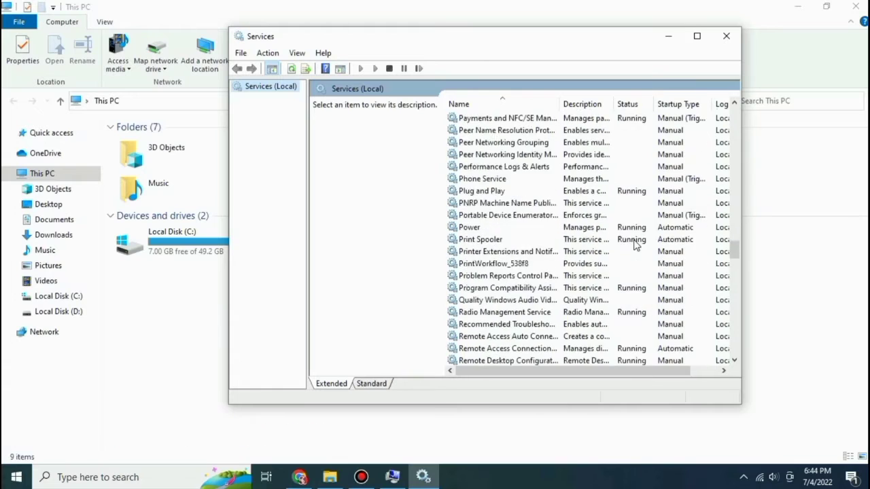
scroll(635, 246, "down", 2)
scroll(636, 245, "down", 4)
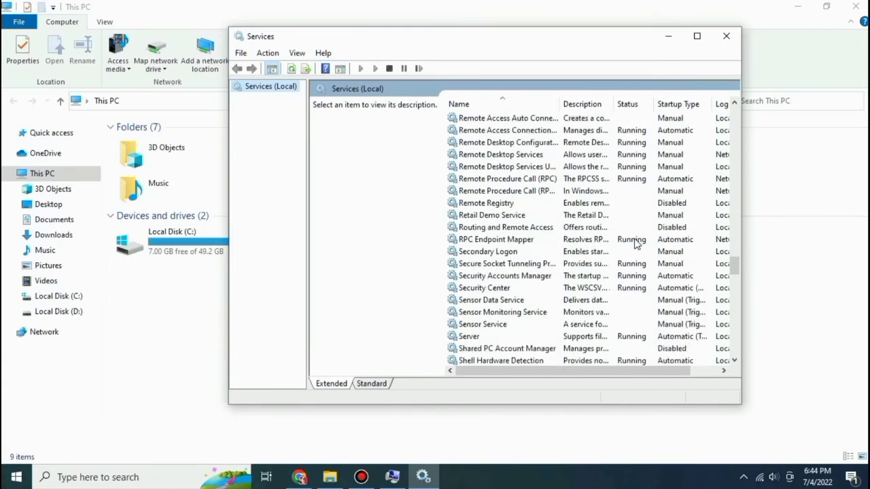
scroll(636, 246, "down", 6)
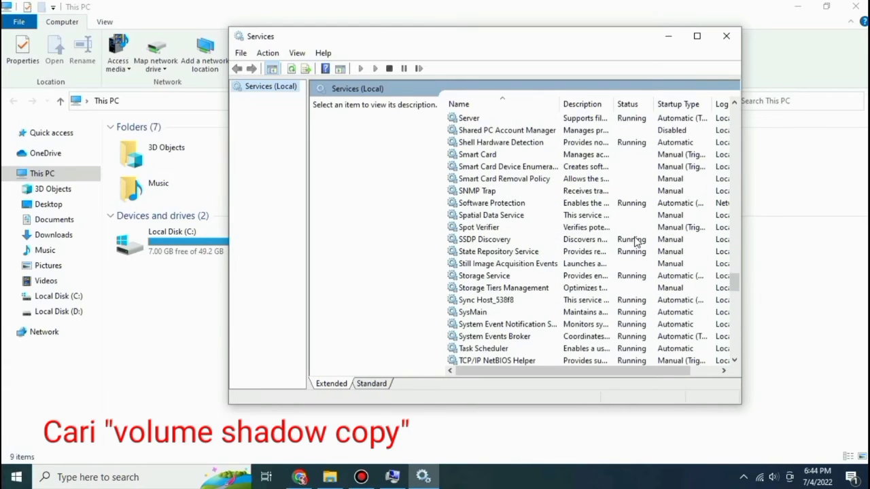
scroll(636, 242, "down", 3)
scroll(635, 243, "down", 4)
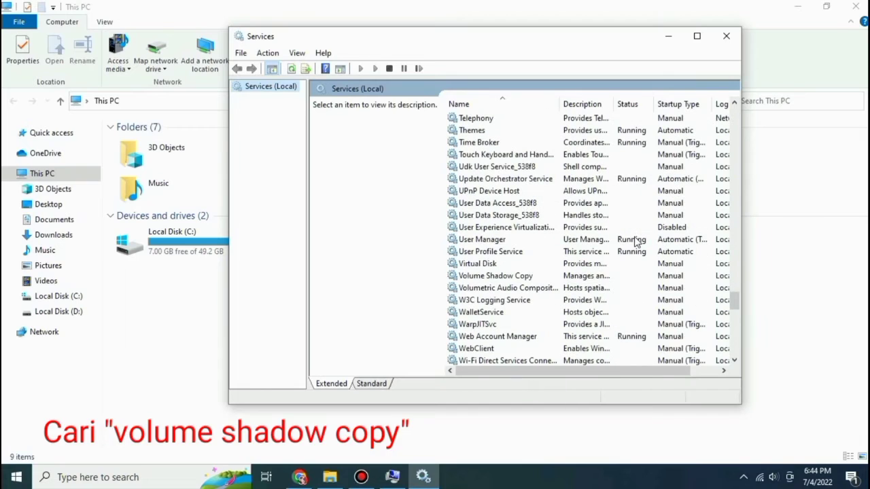
right_click(452, 279)
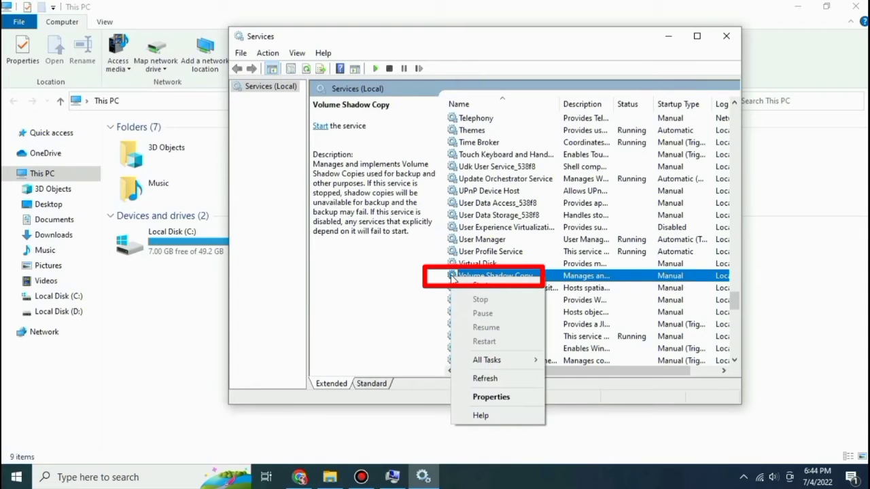
left_click(452, 279)
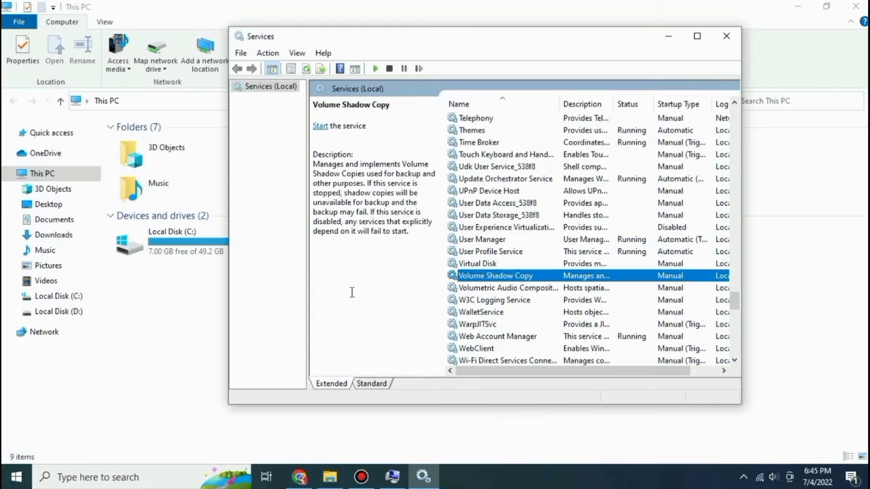
right_click(454, 280)
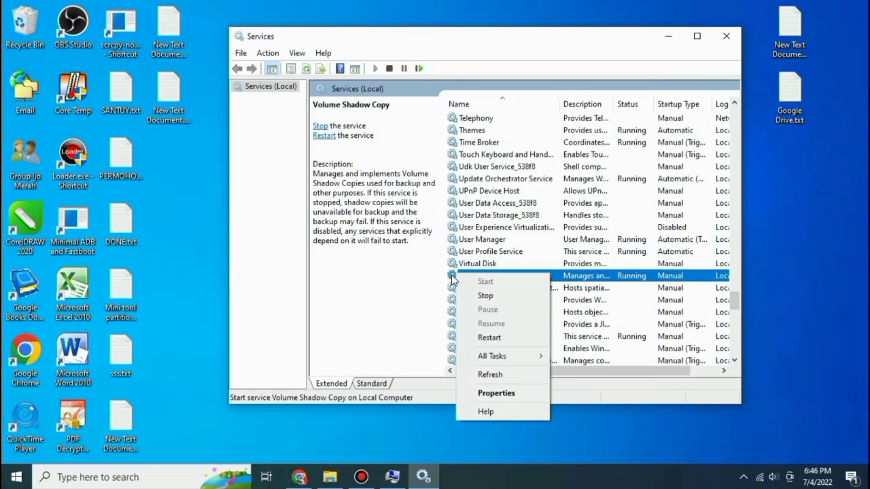
left_click(453, 279)
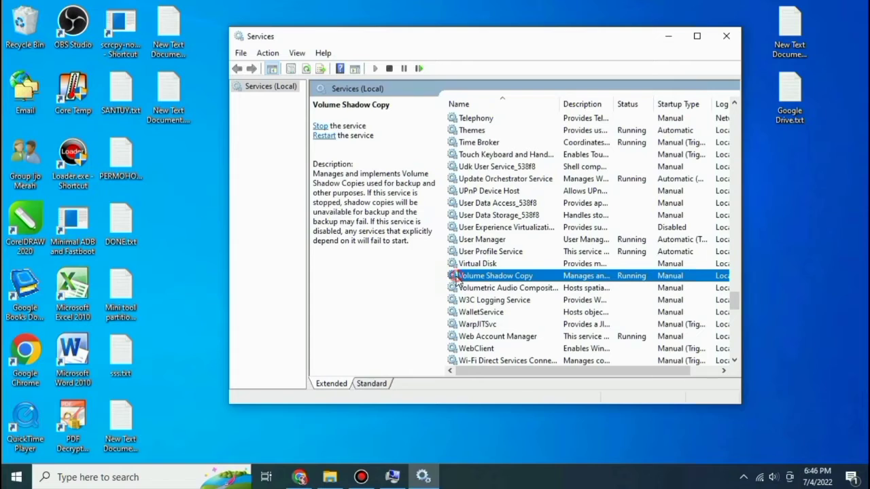
Set the startup type of the Volume Shadow Copy service to Automatic in its properties and confirm.
double_click(456, 275)
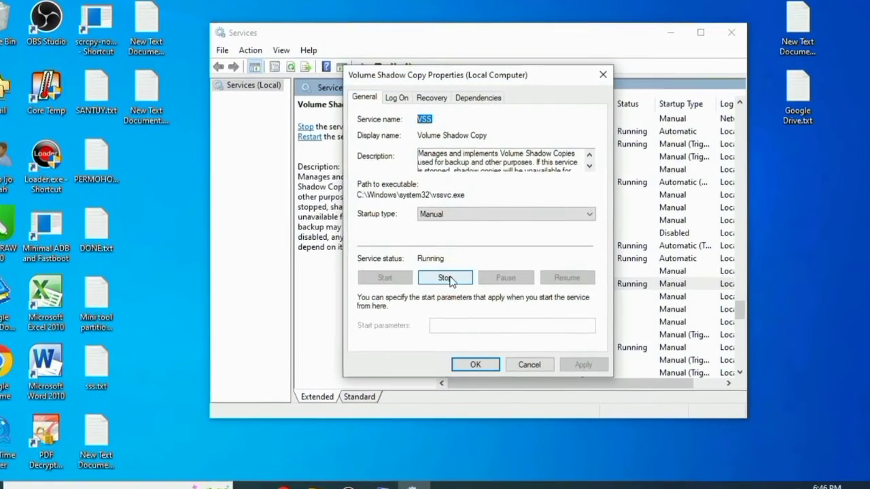
left_click(447, 228)
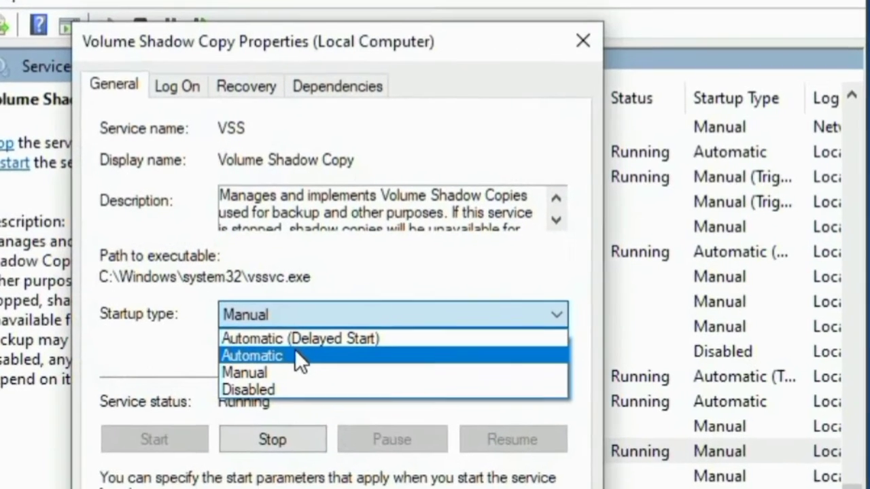
left_click(295, 355)
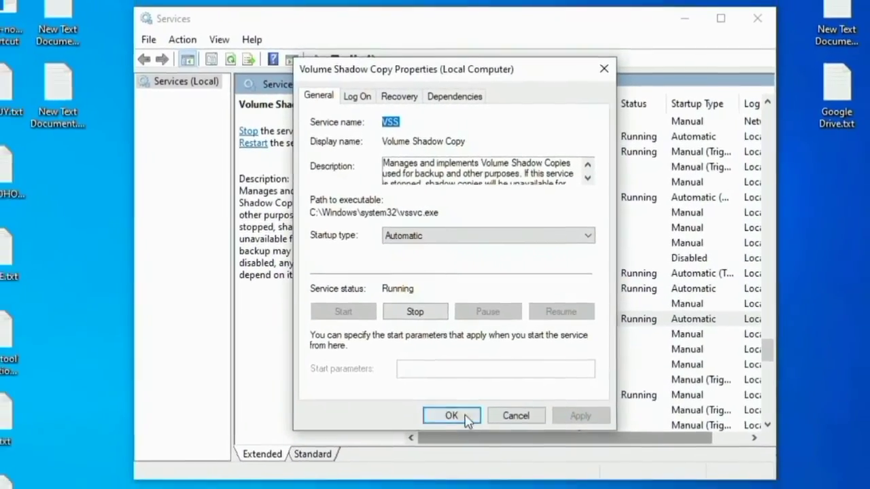
left_click(465, 416)
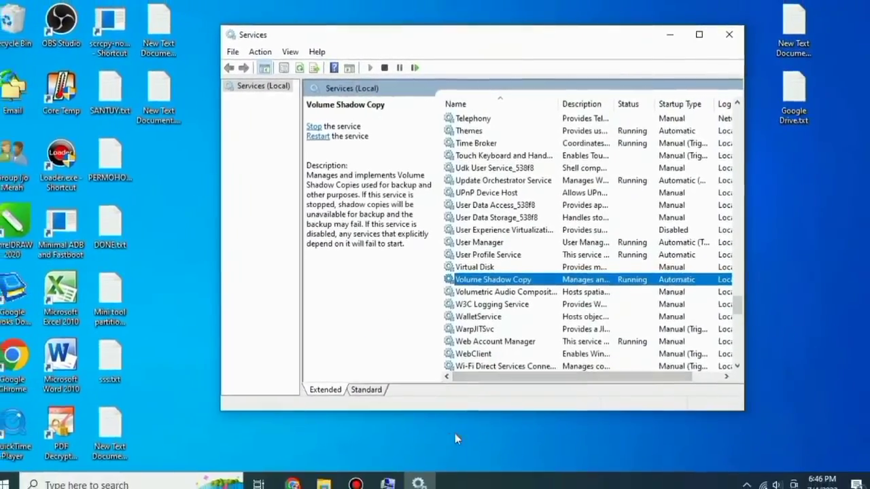
Switch back to the System Protection settings of Local Disk (C:), dismiss the error messages and close the drive's dialog.
left_click(420, 439)
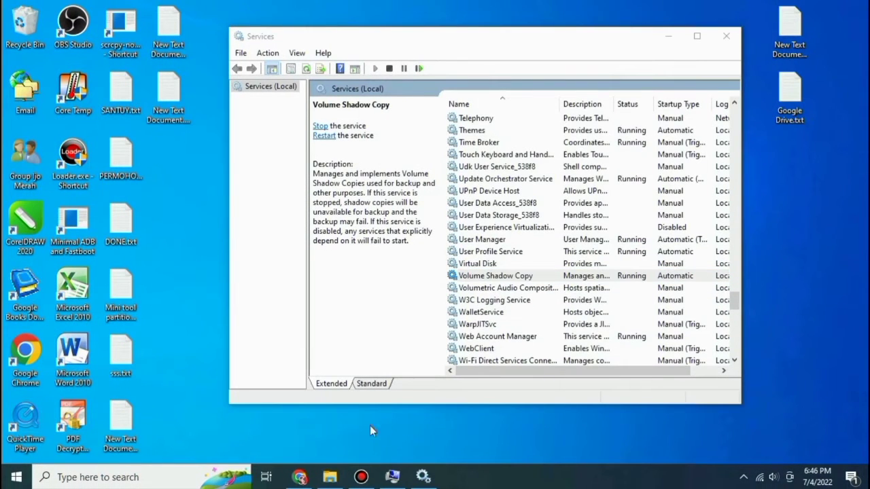
key("alt+Tab")
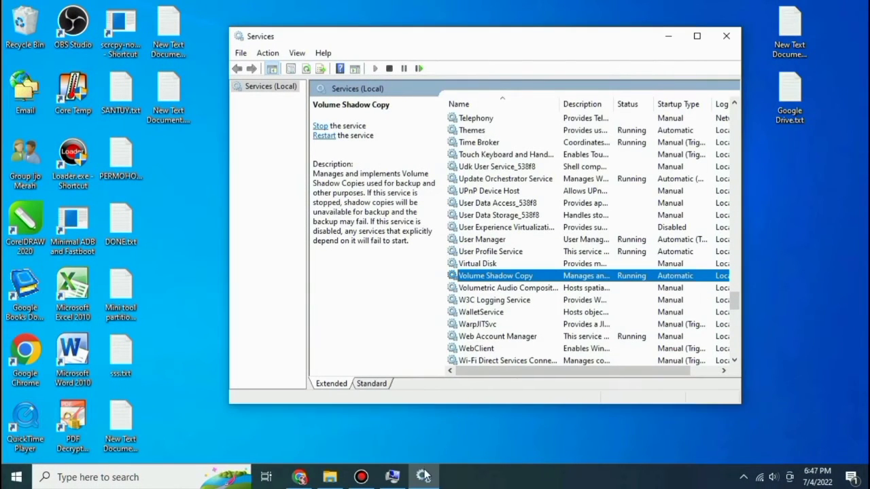
left_click(392, 478)
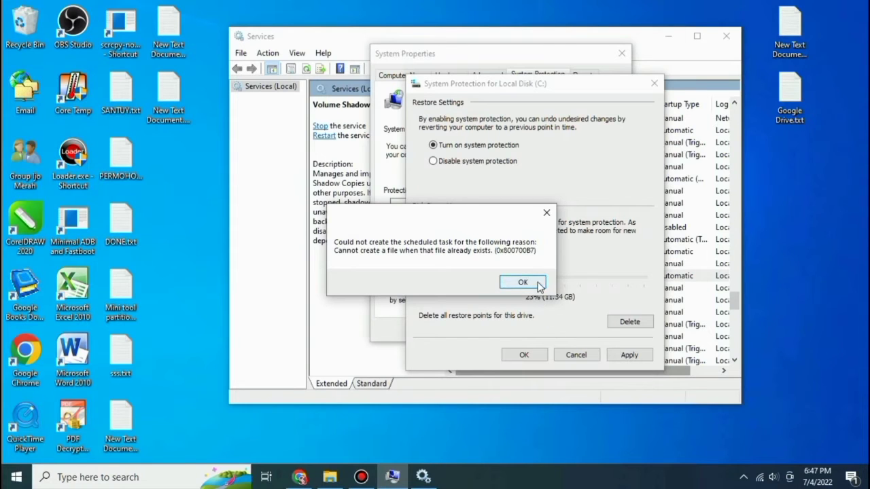
left_click(547, 212)
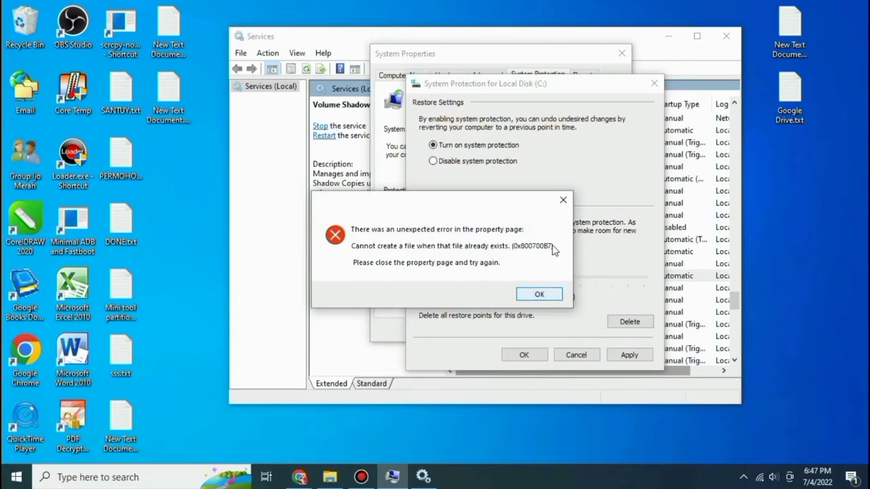
left_click(565, 204)
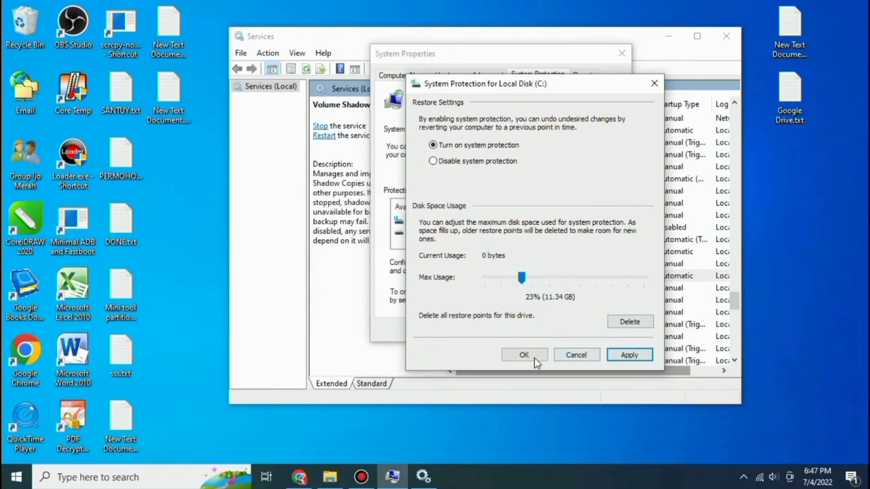
left_click(560, 354)
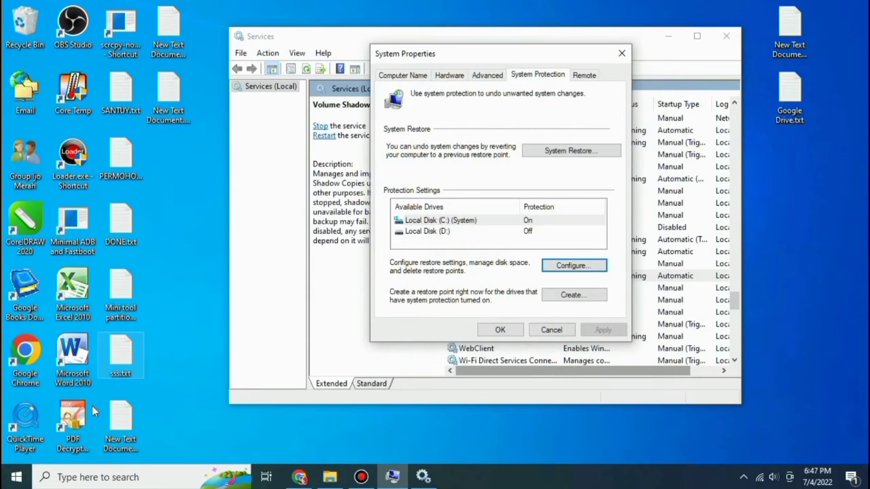
Put the computer to sleep from the Windows power options.
left_click(18, 480)
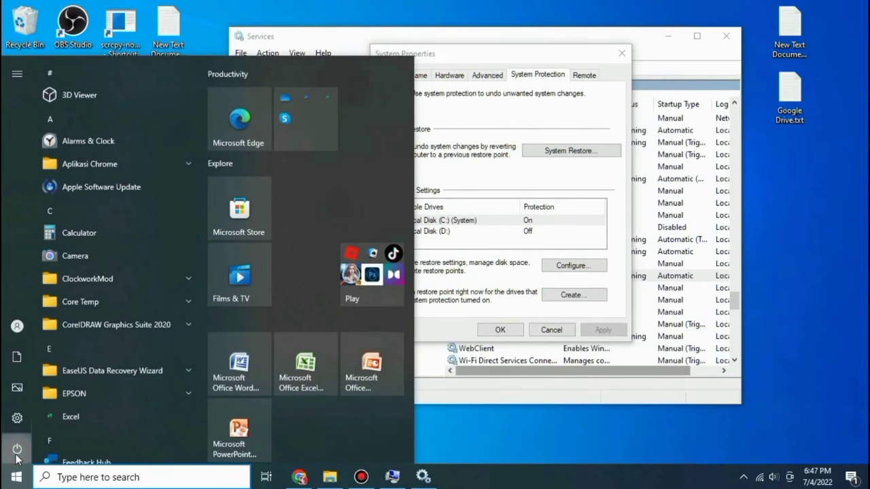
left_click(17, 455)
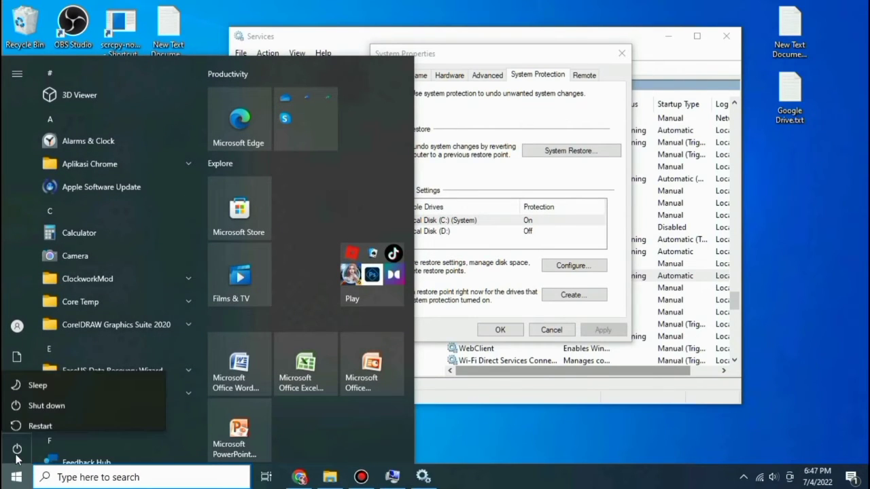
left_click(36, 384)
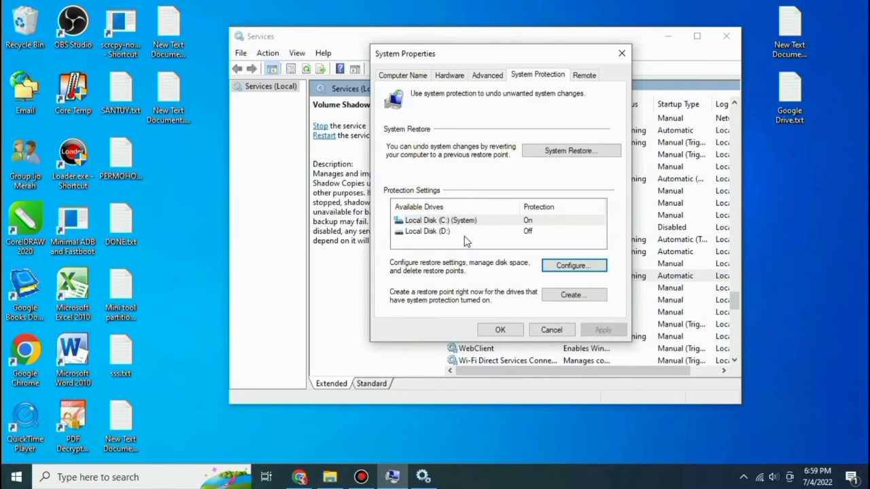
Turn on system protection for Local Disk (D:) and apply the setting.
left_click(442, 232)
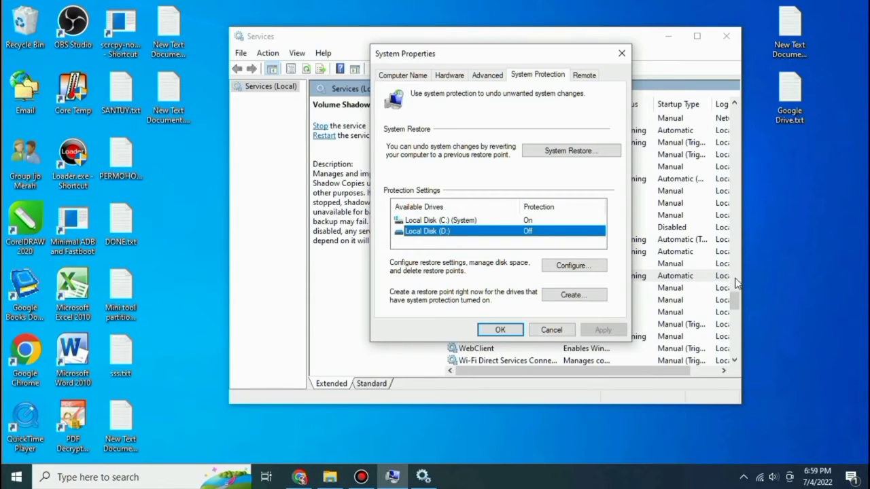
left_click(574, 266)
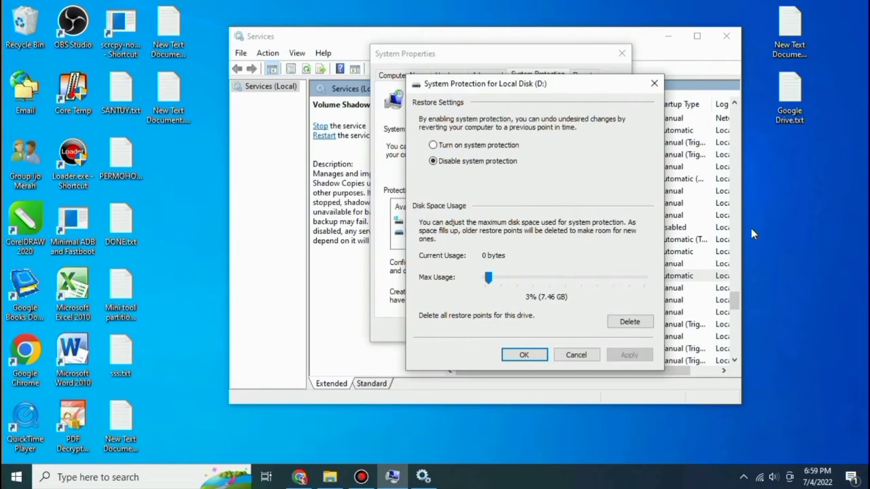
left_click(450, 145)
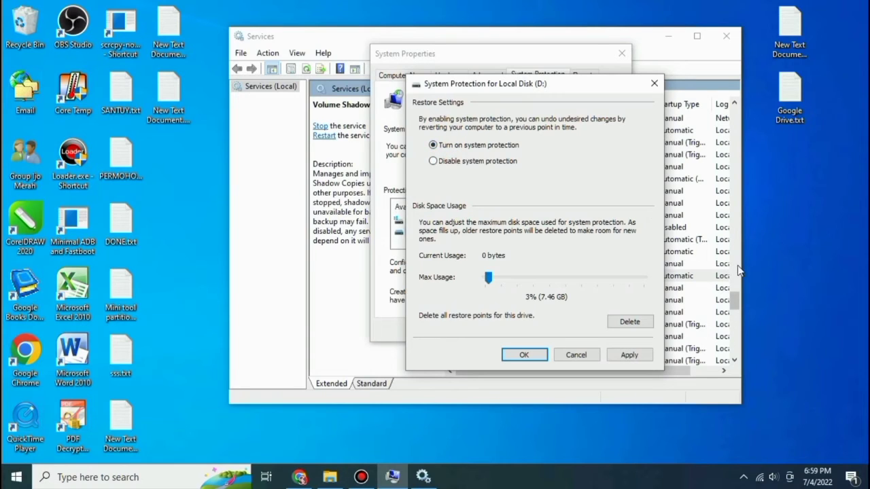
left_click(620, 361)
left_click(525, 352)
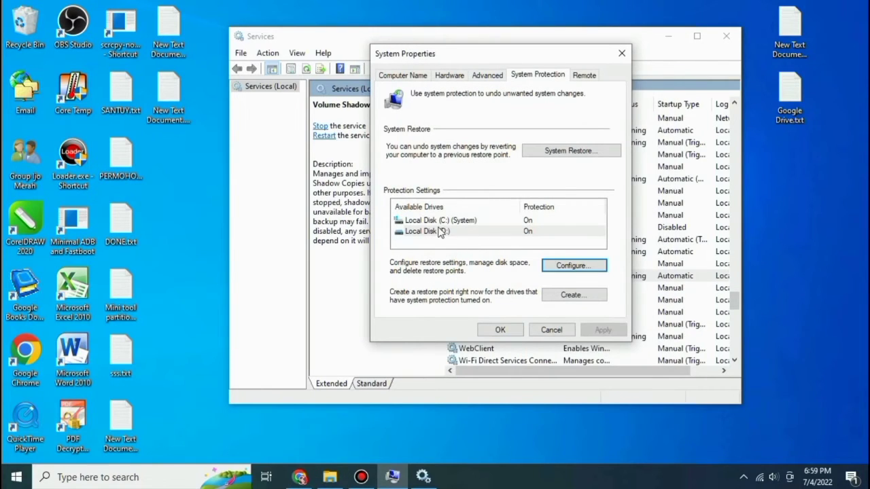
Check the protection configuration of Local Disk (C:), confirm it, and close System Properties and the Services window.
left_click(438, 221)
left_click(565, 265)
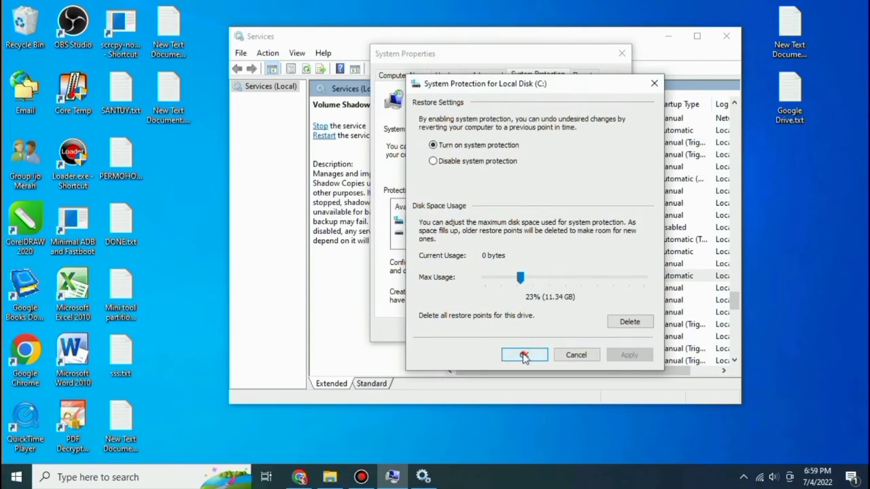
left_click(529, 351)
left_click(506, 333)
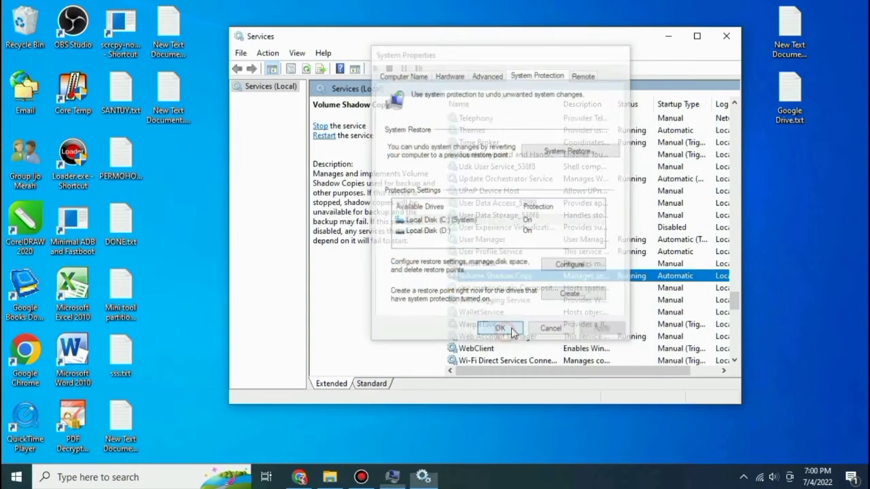
left_click(726, 36)
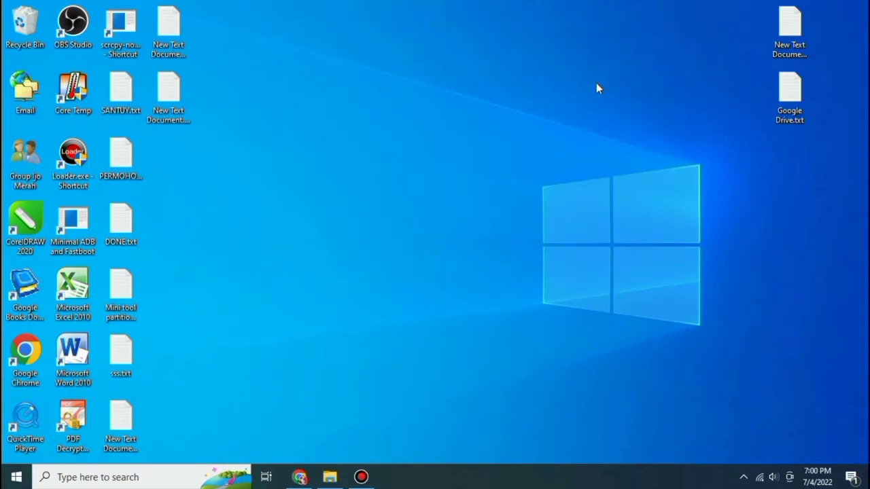
Open the System Protection settings through the properties of This PC and place the dialog near the screen's centre.
right_click(596, 83)
left_click(331, 479)
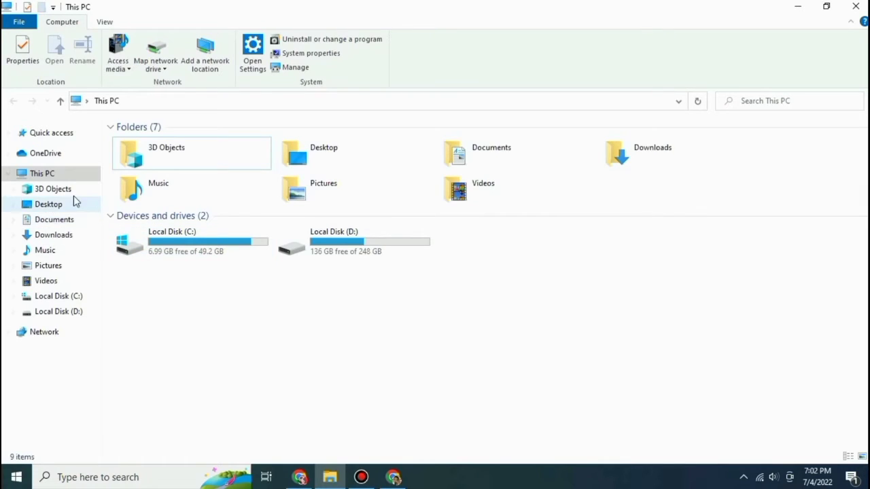
right_click(41, 176)
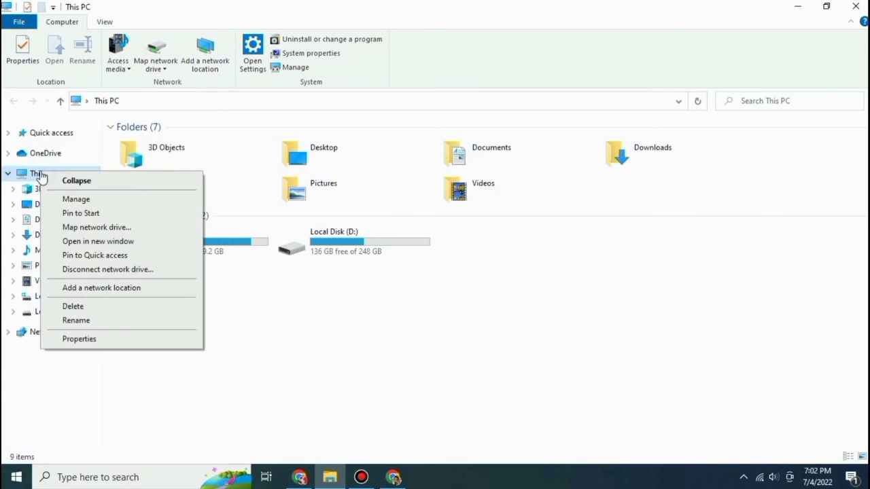
left_click(91, 340)
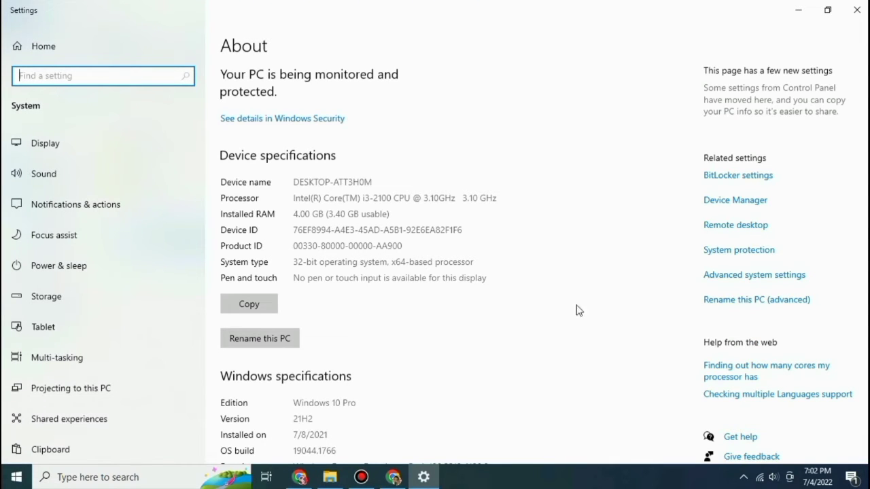
left_click(743, 248)
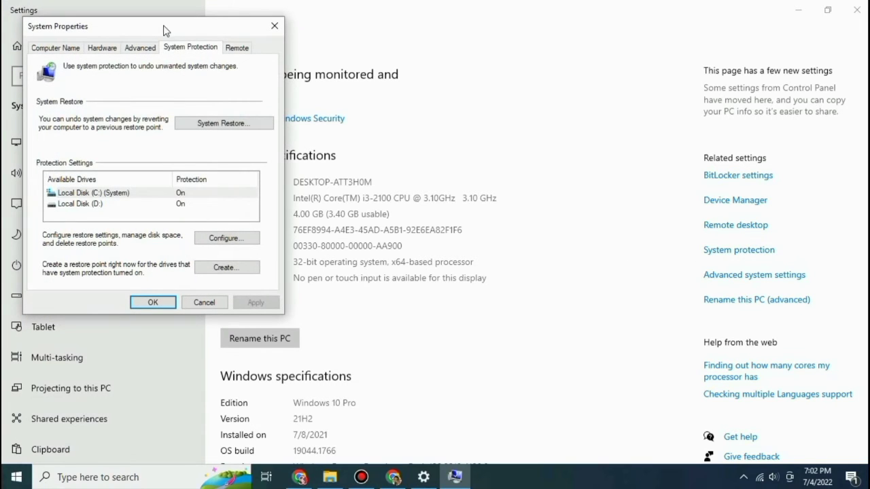
left_click_drag(164, 29, 518, 41)
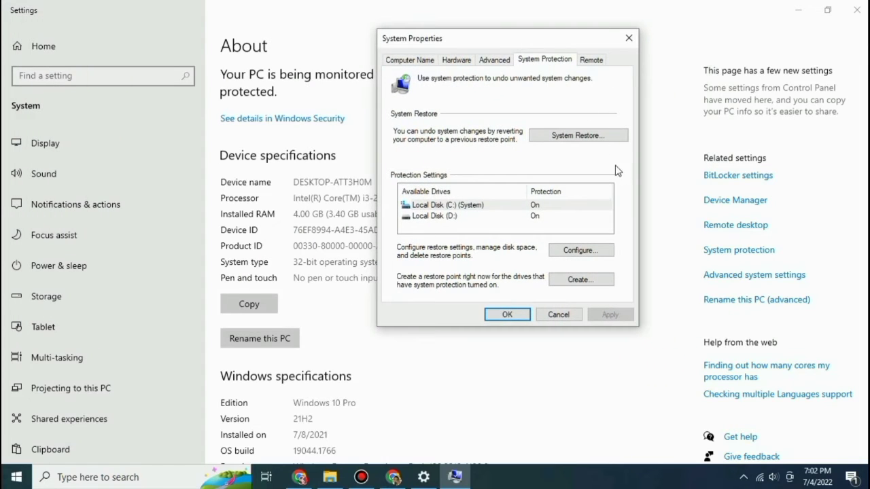
Create a restore point described as "Restore Point D" with Local Disk (D:) selected, and close System Properties.
left_click(443, 218)
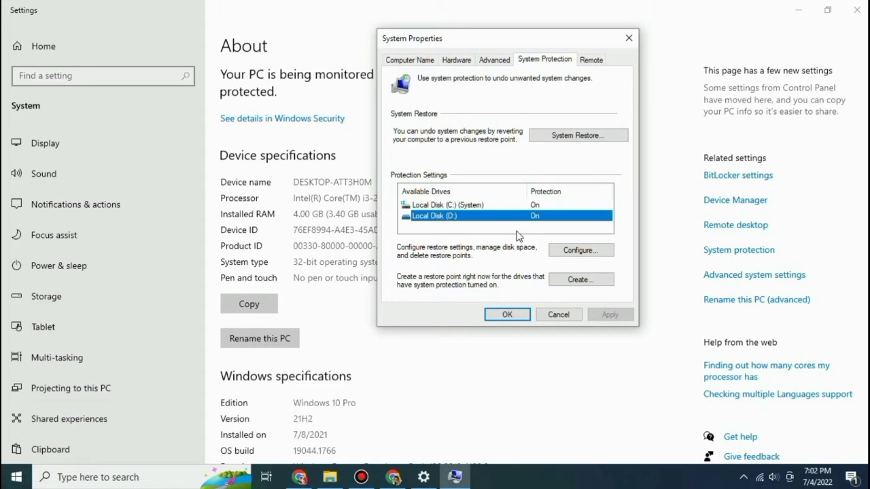
left_click(570, 281)
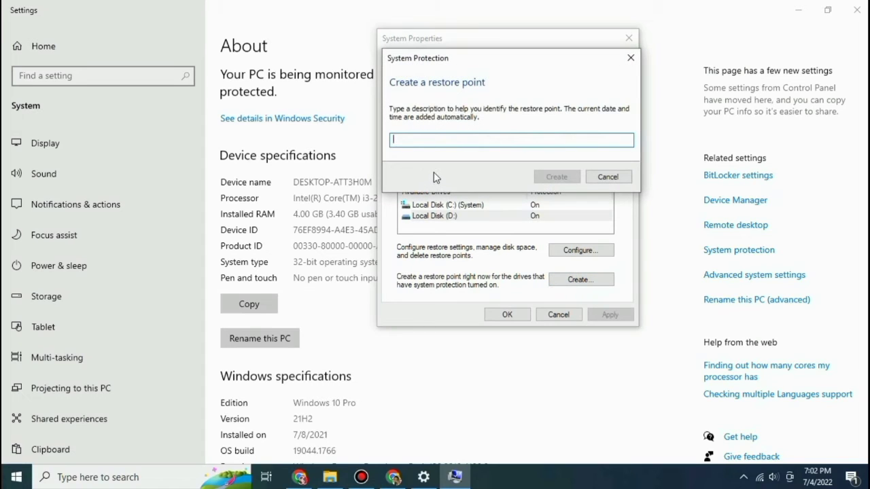
type("Res")
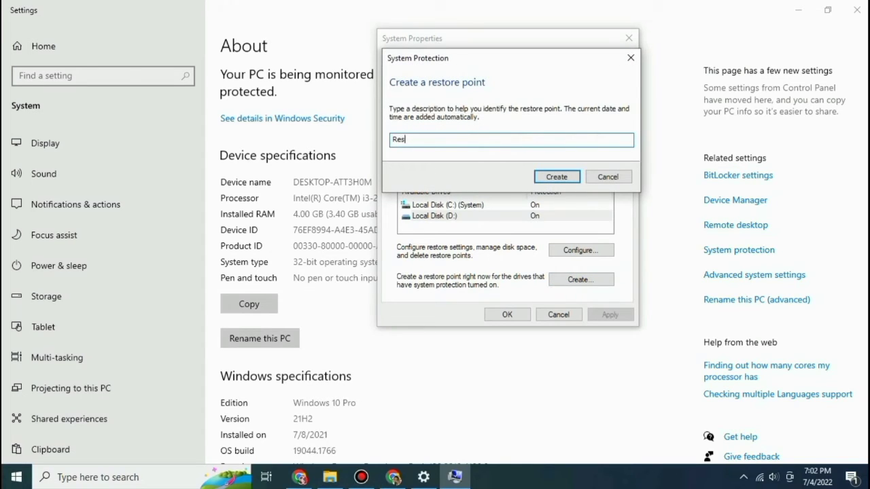
type("tore Point D")
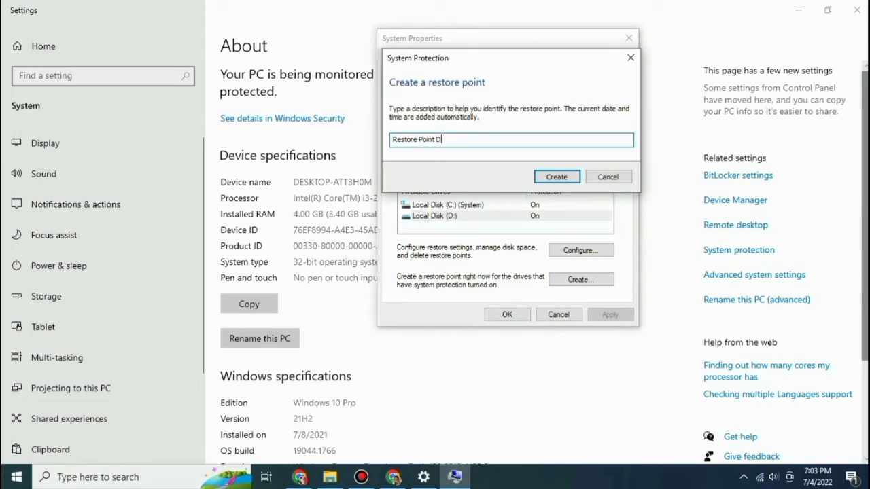
left_click(802, 5)
left_click(795, 4)
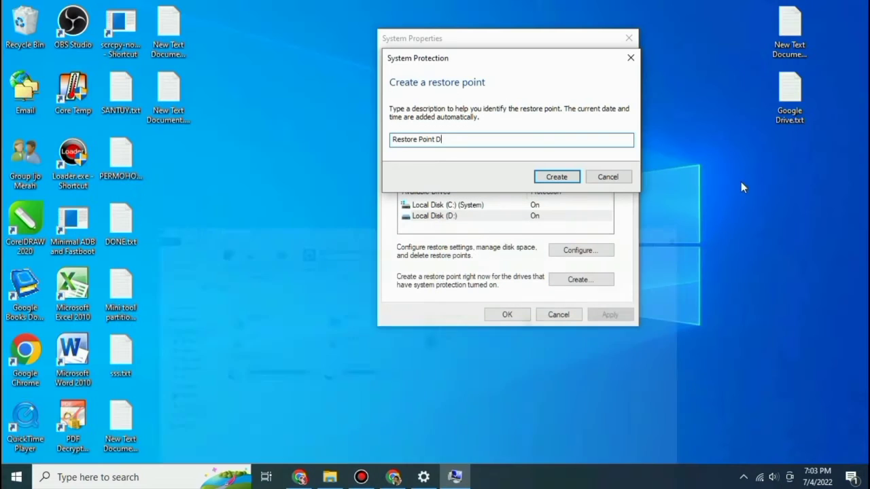
left_click(556, 178)
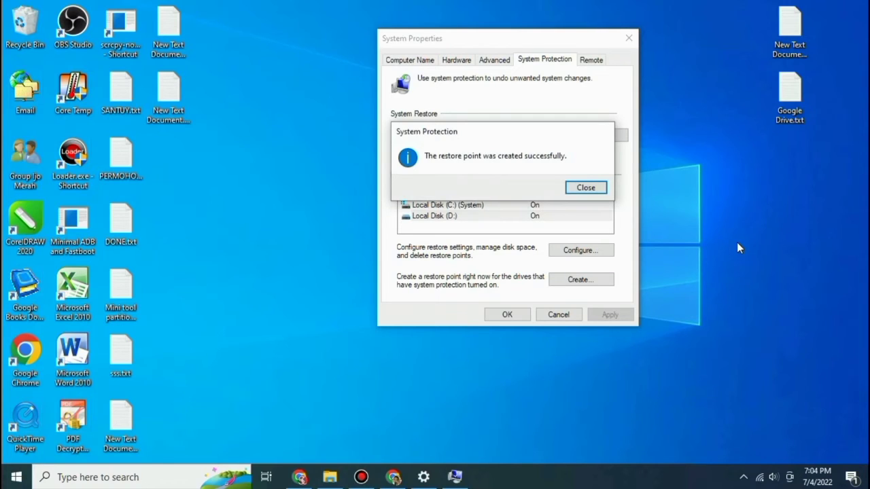
left_click(580, 188)
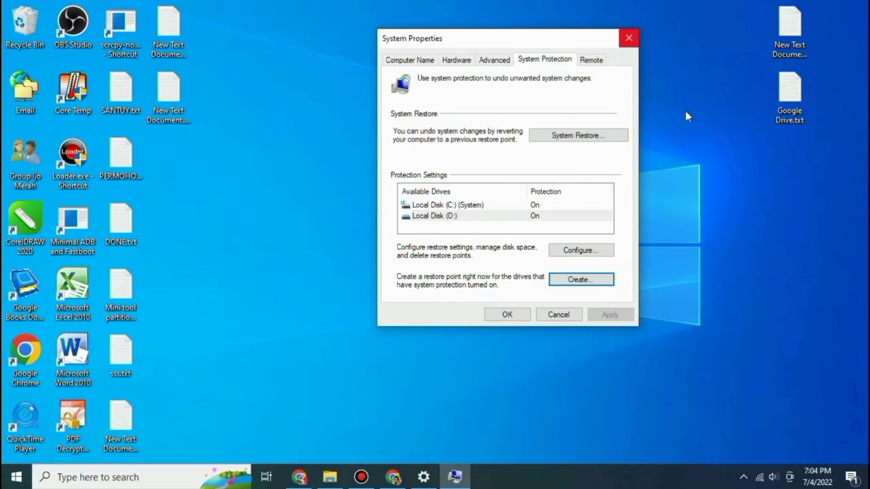
key("Escape")
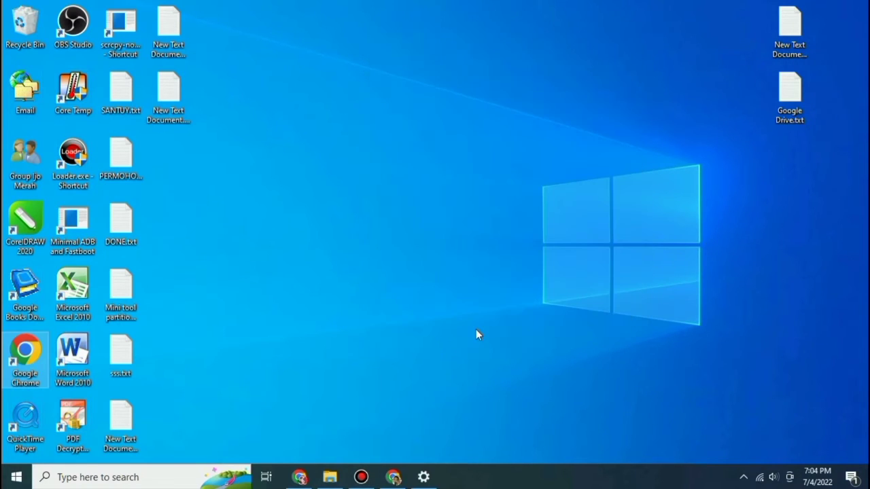
Open Local Disk (D:) in File Explorer and look through its folders and files.
left_click(329, 477)
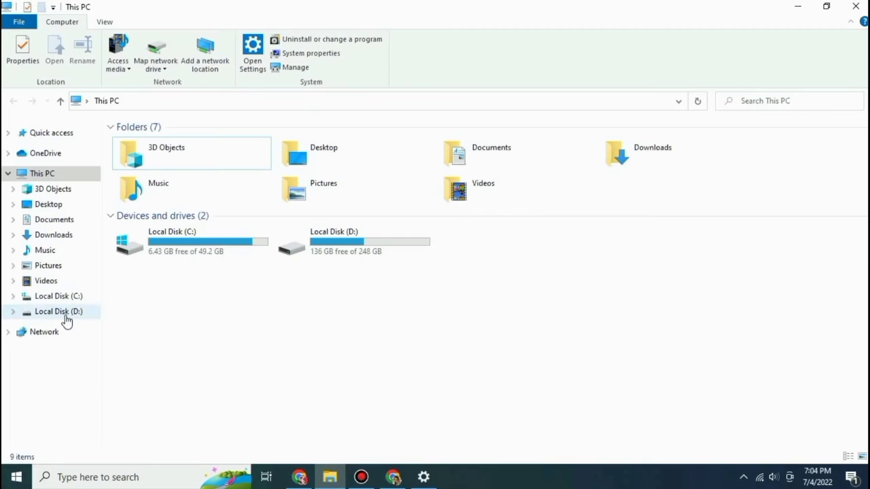
left_click(66, 314)
scroll(447, 312, "down", 1)
scroll(447, 312, "down", 4)
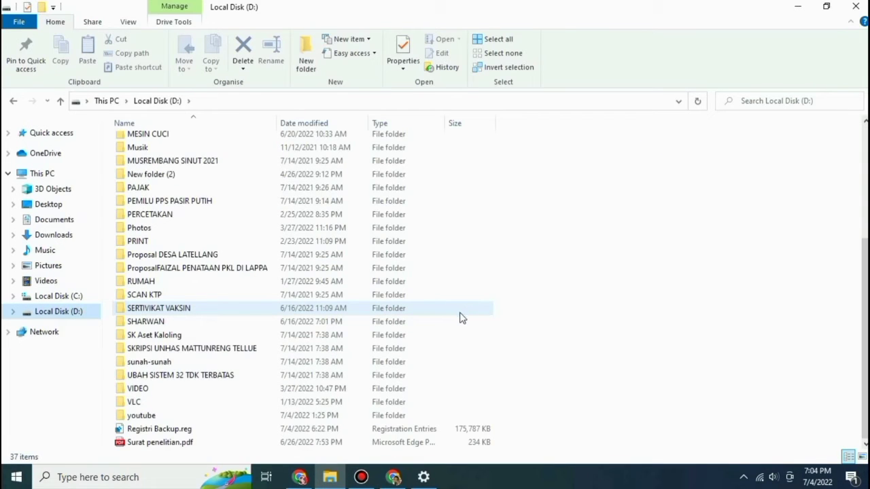
scroll(460, 316, "up", 4)
scroll(459, 319, "up", 1)
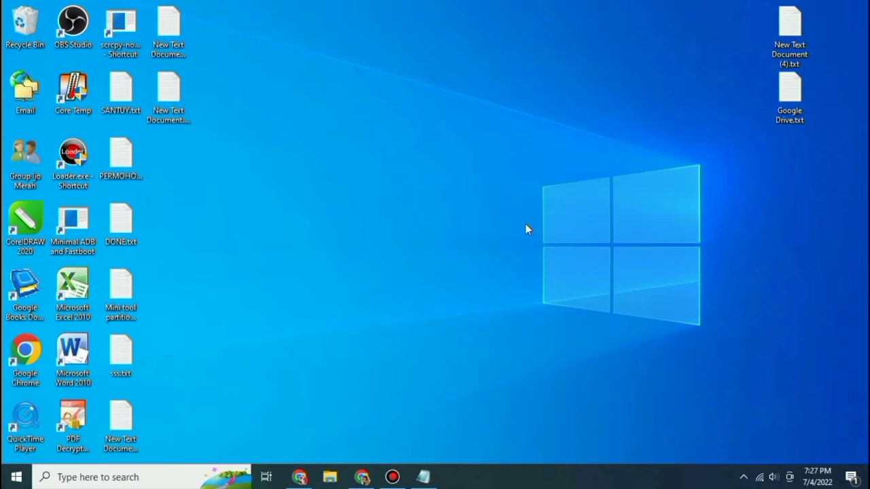
Refresh the desktop and open Command Prompt as administrator from the Windows search.
right_click(497, 197)
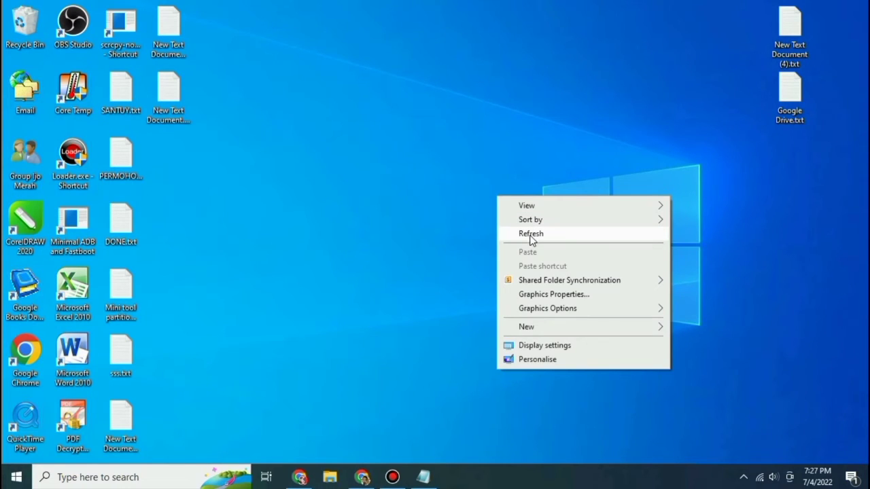
left_click(531, 235)
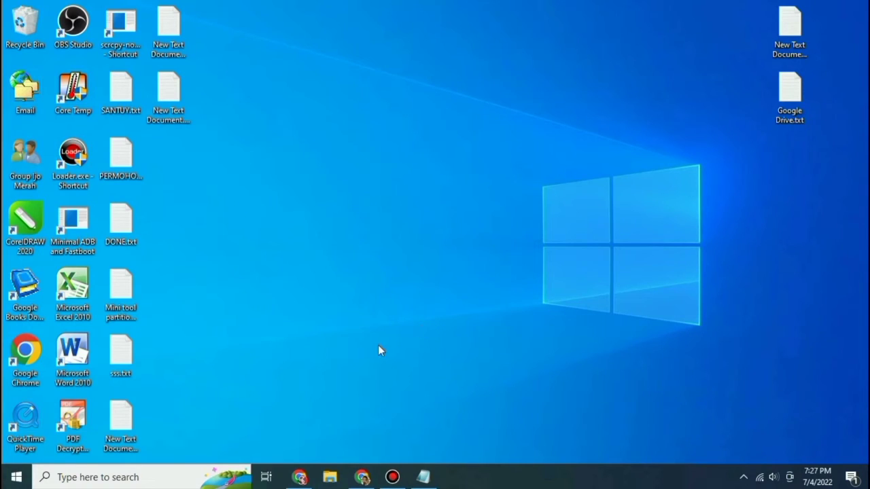
left_click(102, 475)
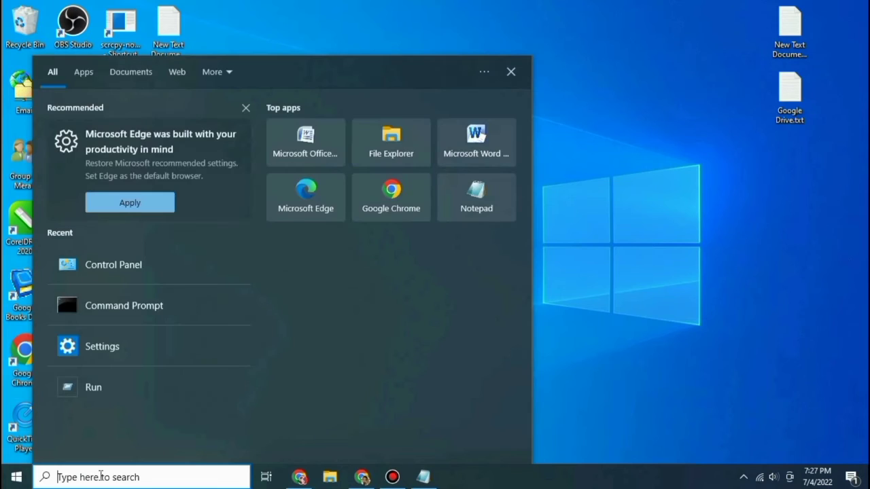
right_click(112, 310)
left_click(133, 323)
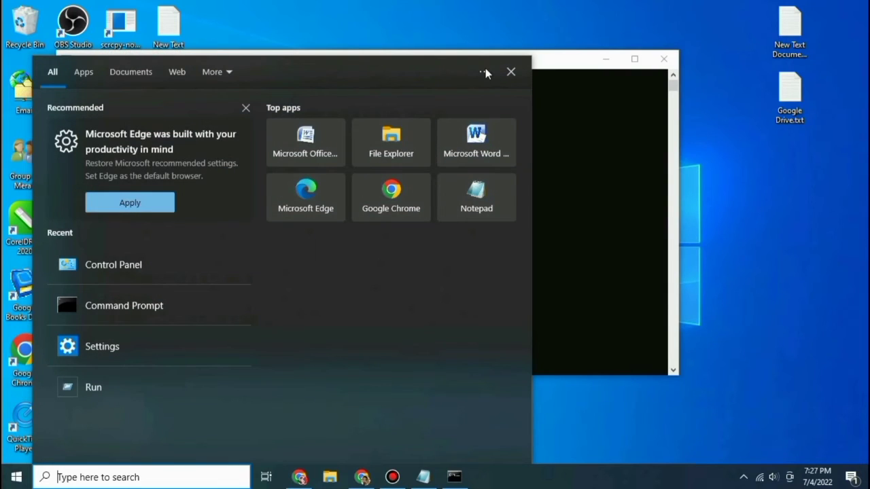
left_click(484, 72)
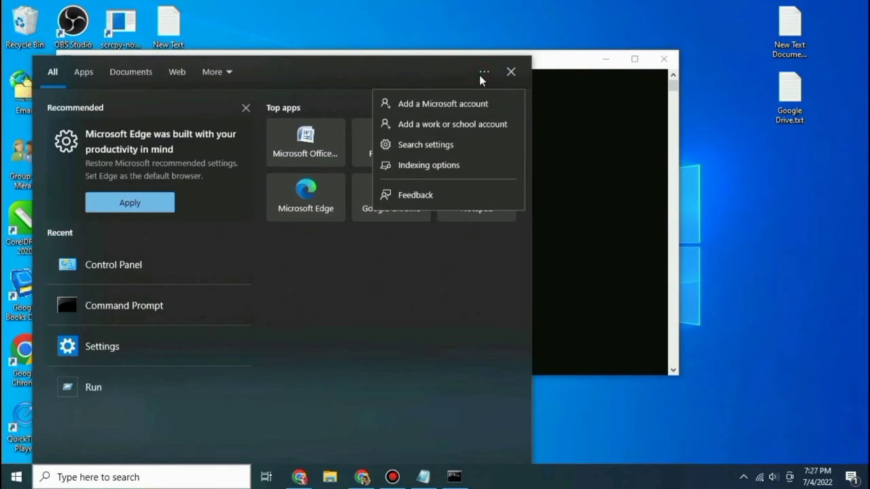
left_click(548, 66)
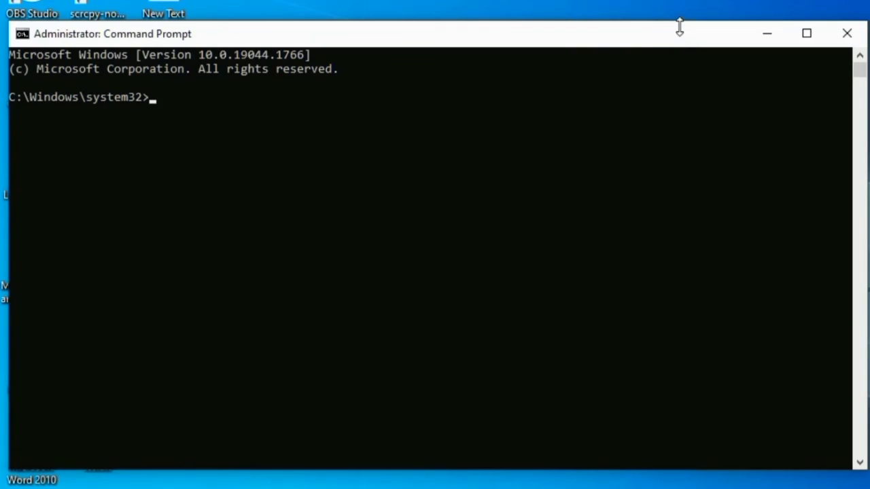
Switch to drive D: and run attrib -h -r -s /s /d to clear the hidden, read-only and system attributes.
type("d")
key("BackSpace")
type("D:")
key("Return")
type("attrib")
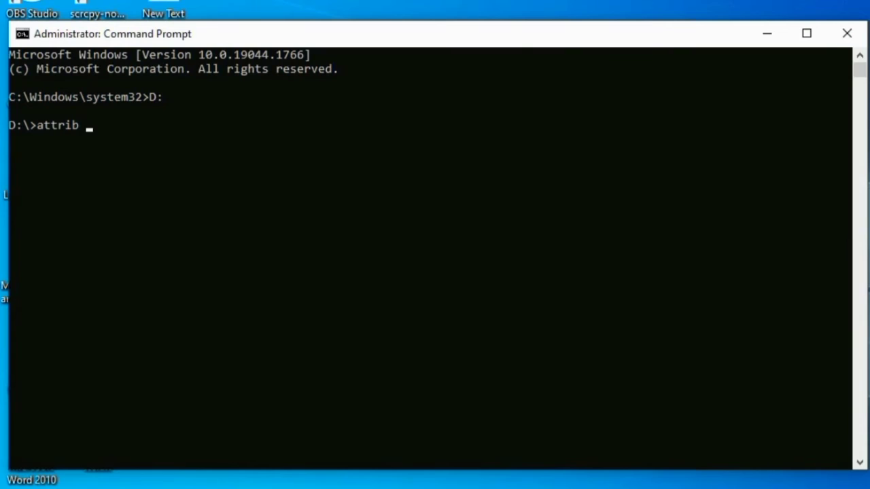
type("-h -r -s /")
type("s /d")
key("Return")
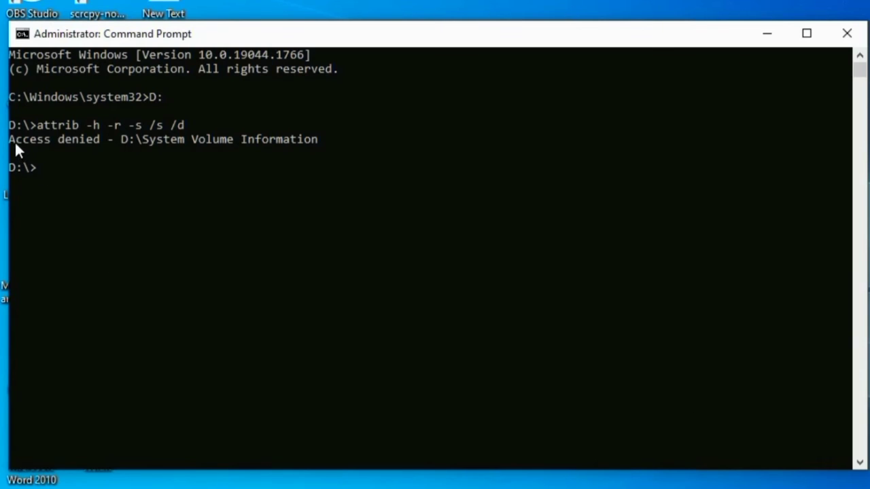
Examine the output line of the attrib command by highlighting it.
left_click_drag(10, 140, 24, 140)
left_click_drag(84, 136, 199, 136)
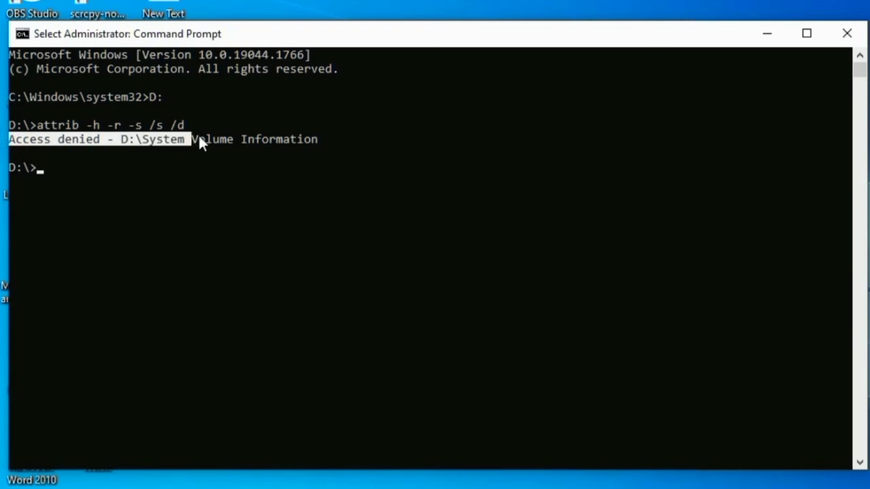
left_click_drag(281, 136, 314, 136)
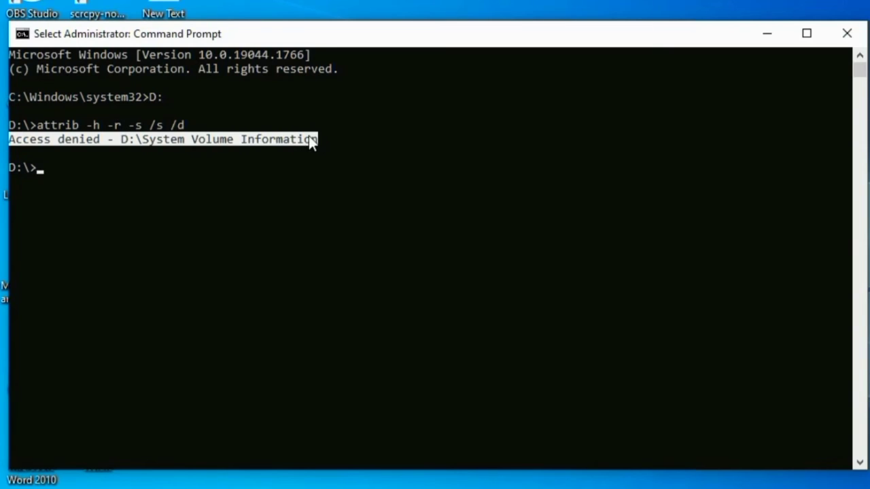
right_click(305, 134)
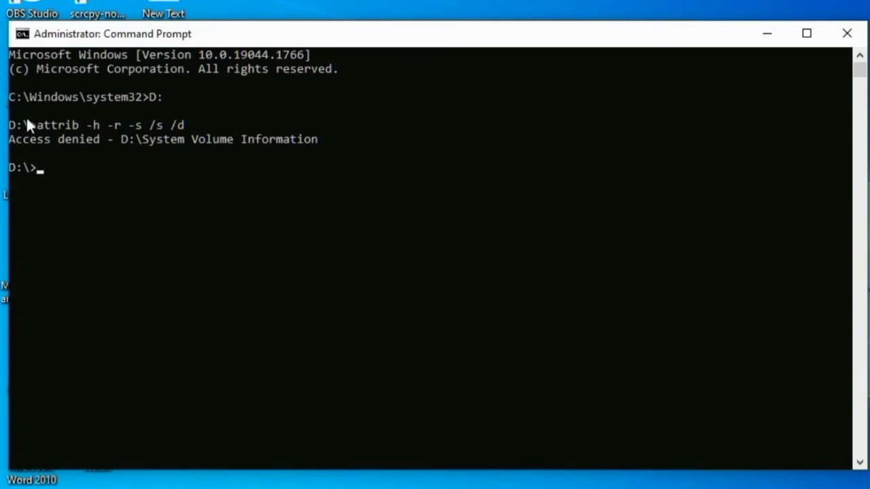
left_click_drag(14, 140, 320, 144)
right_click(291, 438)
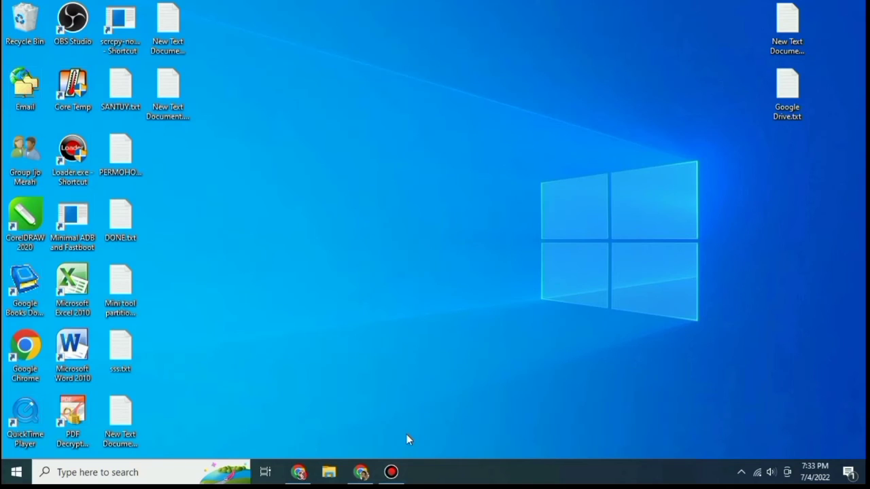
Open Local Disk (D:) in File Explorer and check its folders and files for recovered items.
key("super+e")
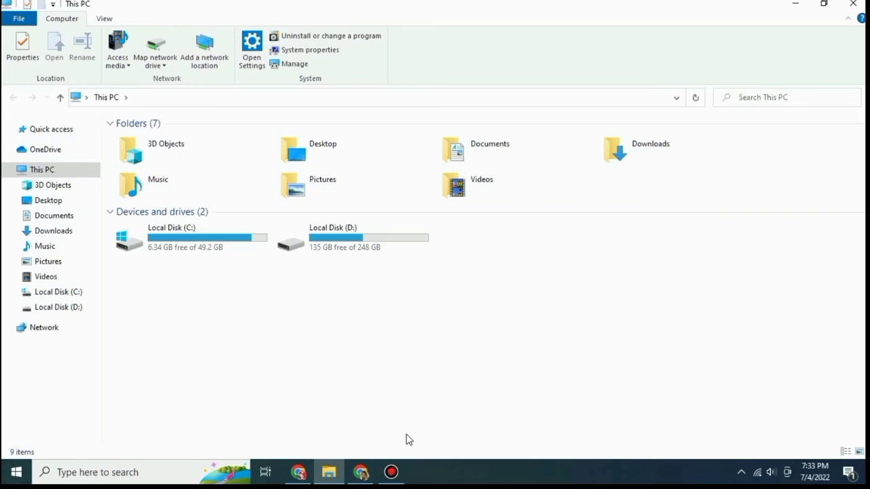
left_click(77, 312)
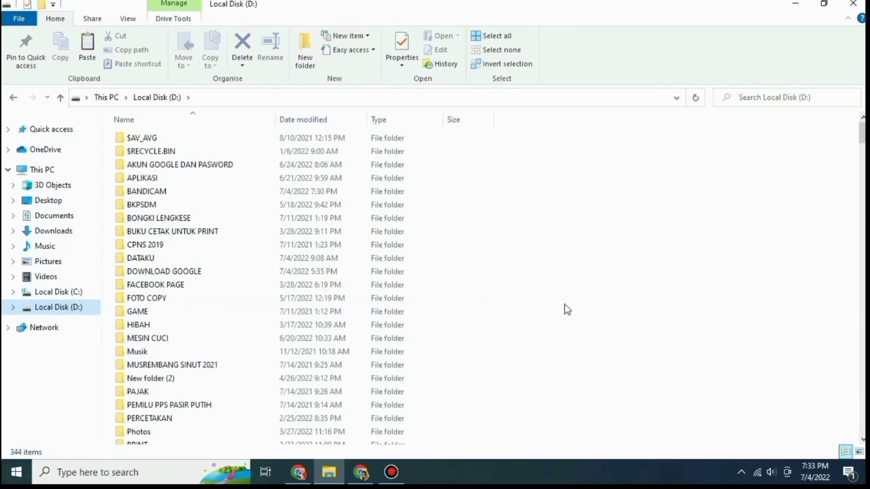
scroll(573, 307, "down", 5)
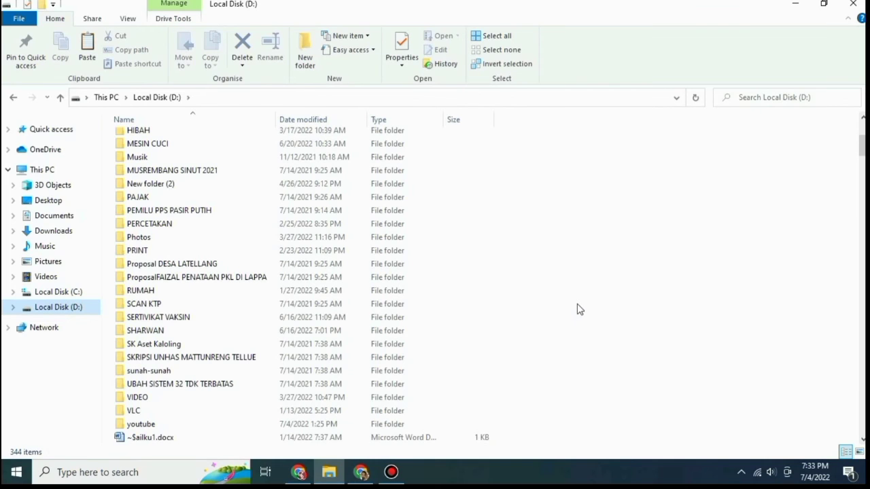
scroll(579, 309, "down", 4)
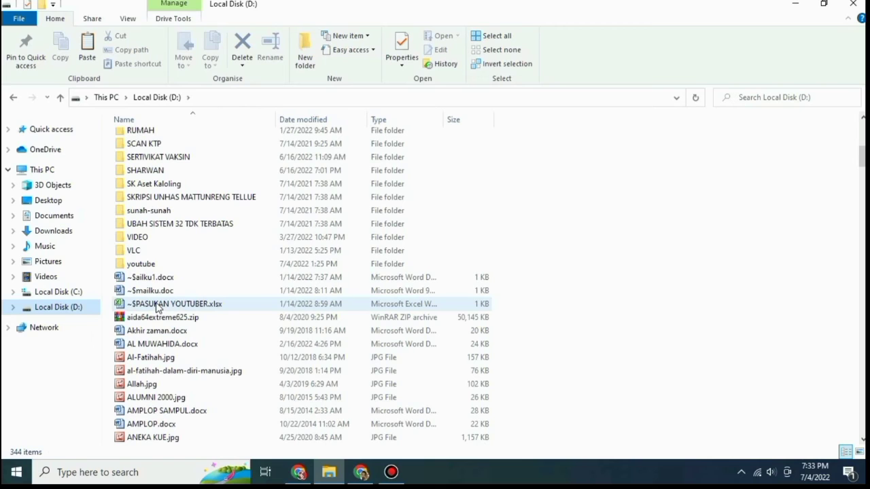
scroll(155, 305, "down", 2)
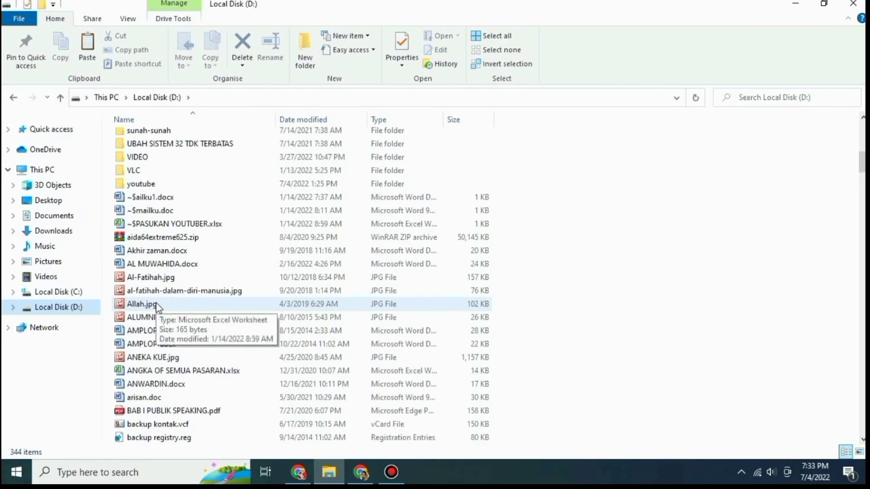
scroll(168, 280, "down", 4)
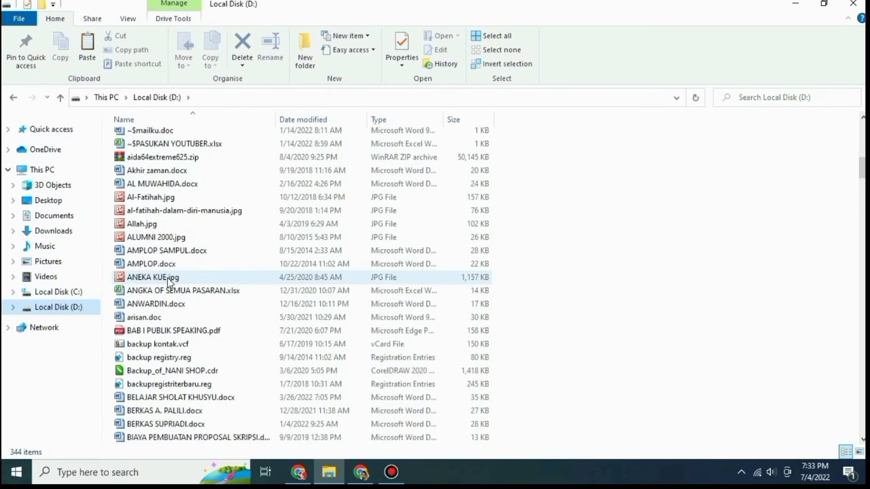
scroll(168, 281, "down", 3)
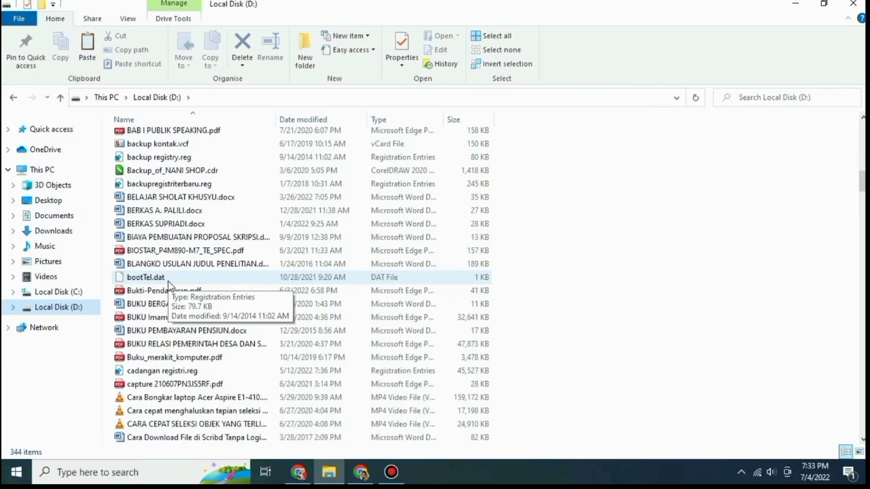
scroll(178, 272, "down", 2)
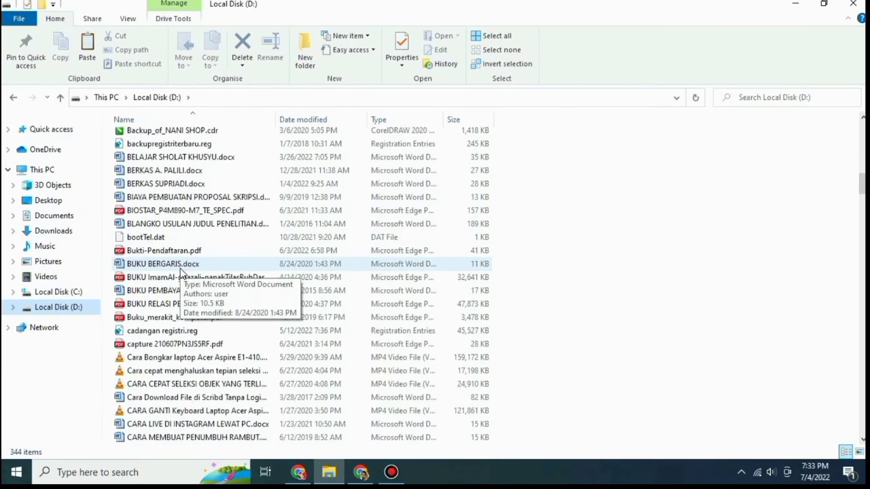
scroll(181, 272, "down", 3)
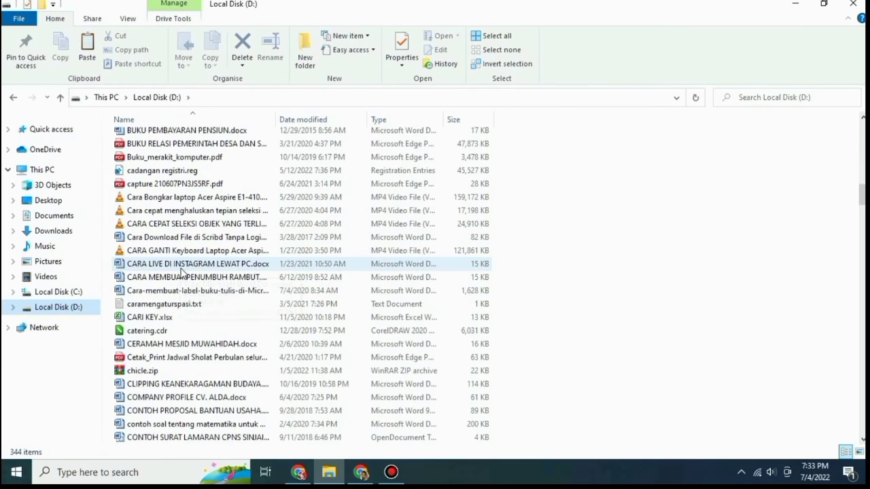
scroll(181, 272, "down", 4)
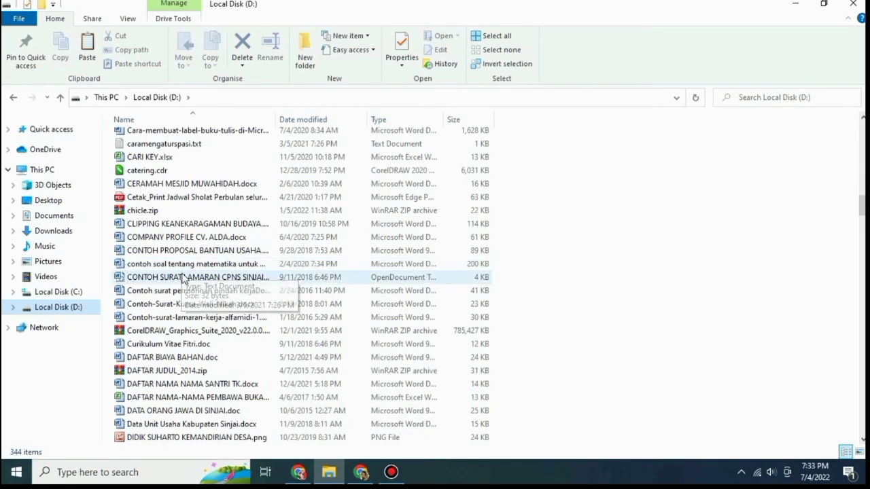
scroll(182, 274, "down", 5)
scroll(183, 280, "down", 6)
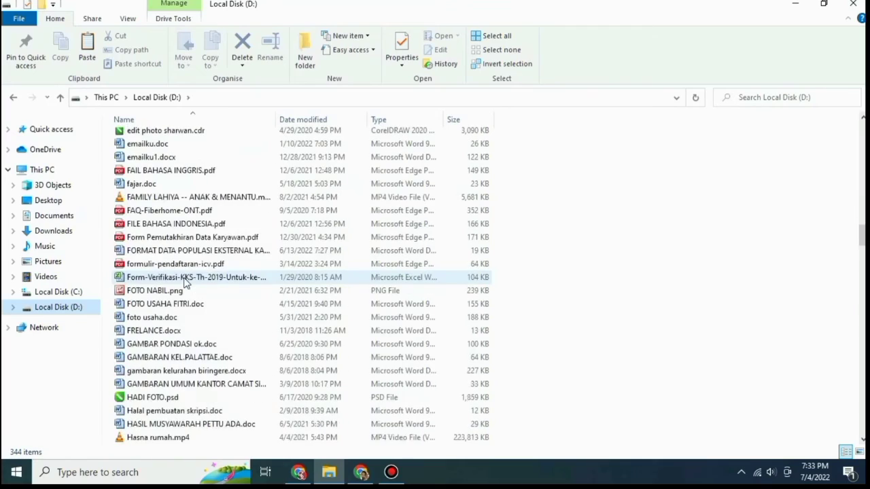
scroll(183, 282, "down", 5)
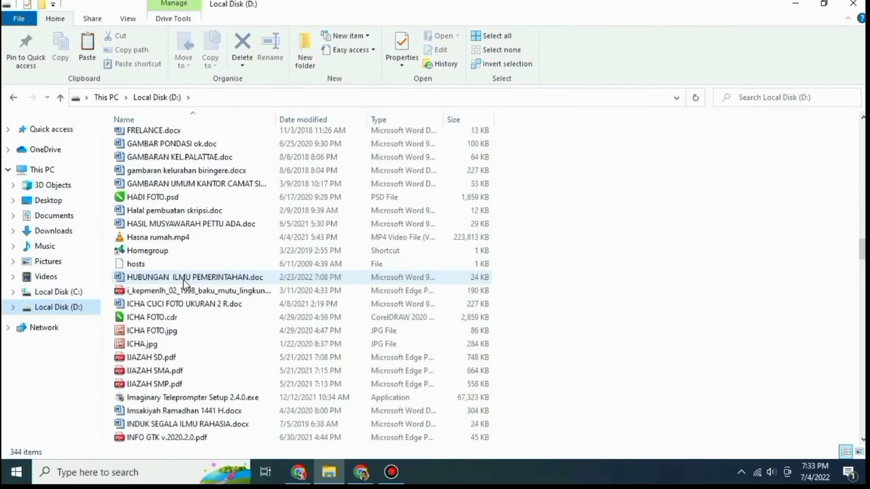
scroll(184, 284, "down", 5)
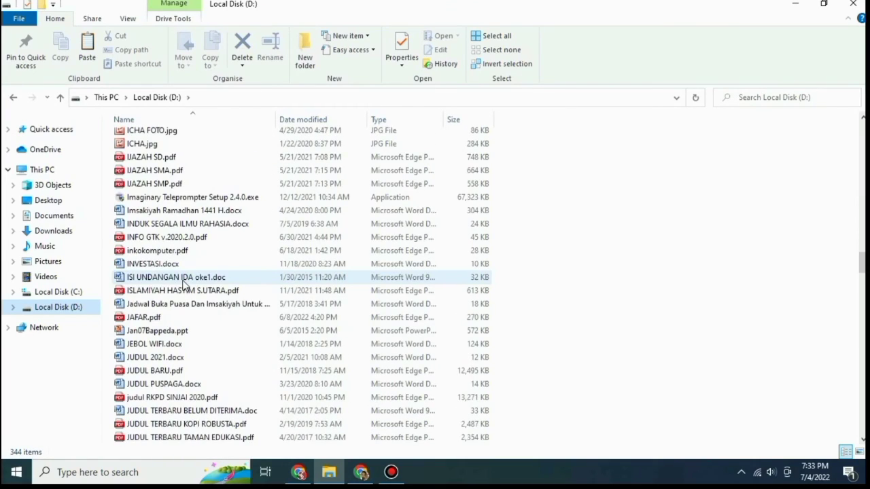
scroll(184, 284, "down", 5)
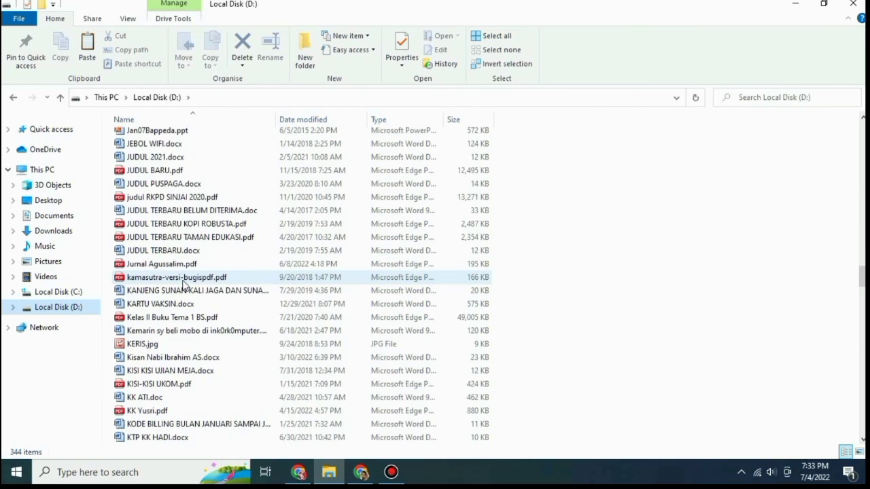
scroll(184, 284, "down", 5)
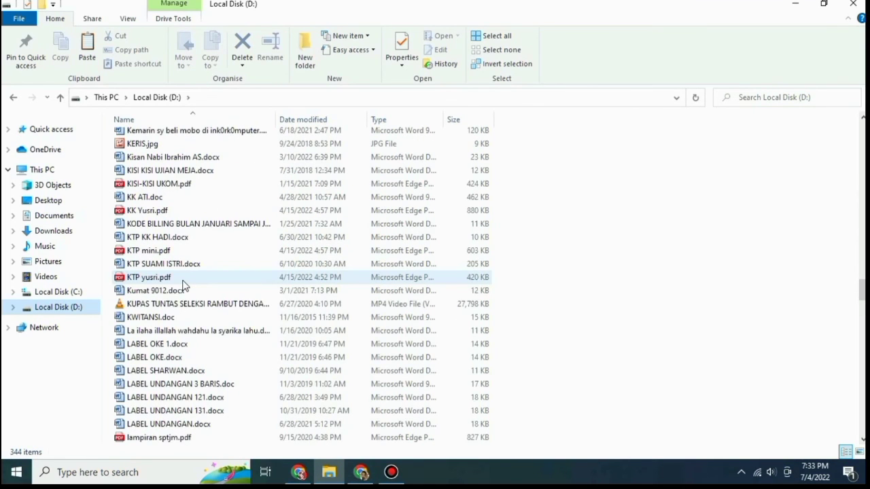
scroll(183, 284, "down", 5)
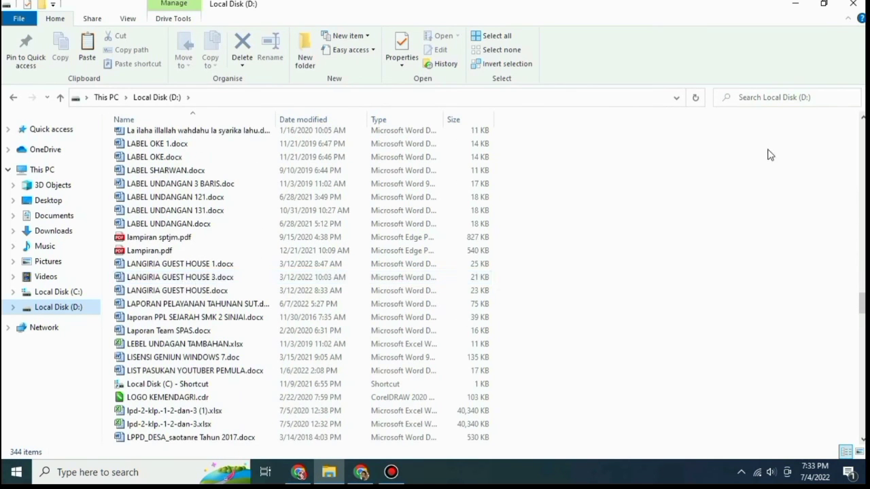
Search Local Disk (D:) for the recent term wafat, and return to the drive's full file list.
left_click(774, 99)
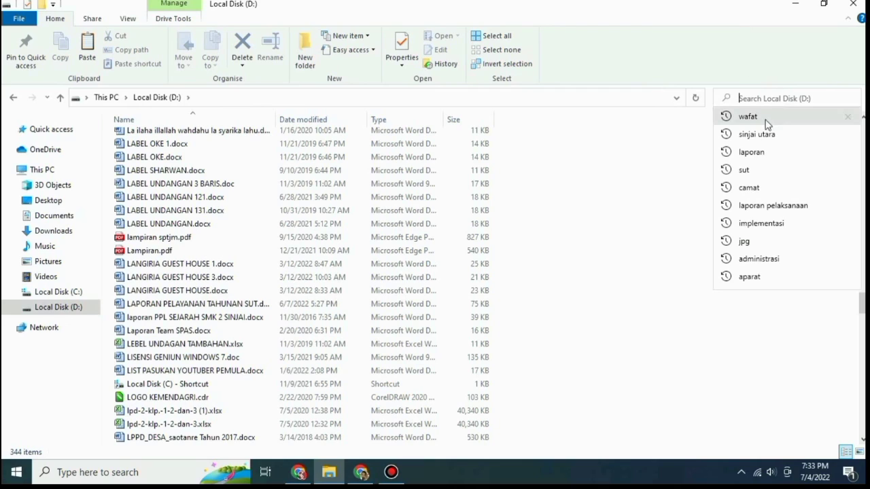
left_click(756, 123)
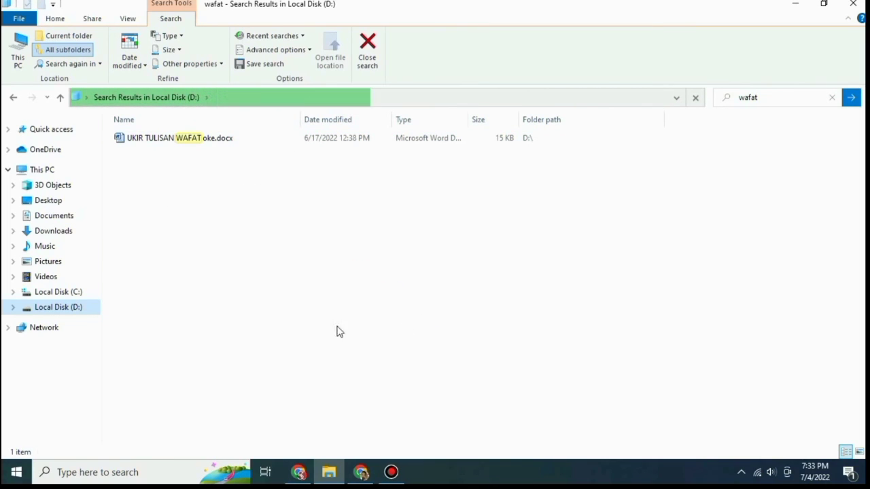
left_click(77, 309)
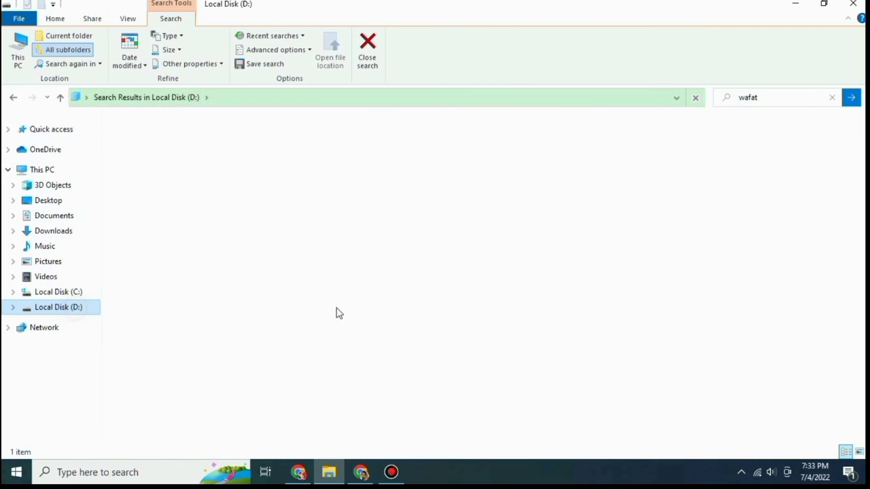
Look through the full file list of Local Disk (D:) again, including the documents, PDFs and pictures.
scroll(613, 311, "down", 1)
scroll(613, 311, "down", 20)
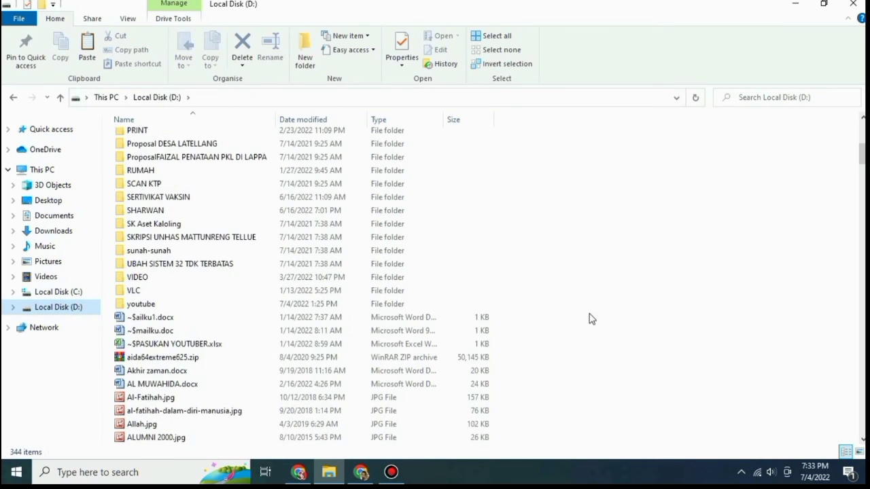
scroll(294, 340, "down", 15)
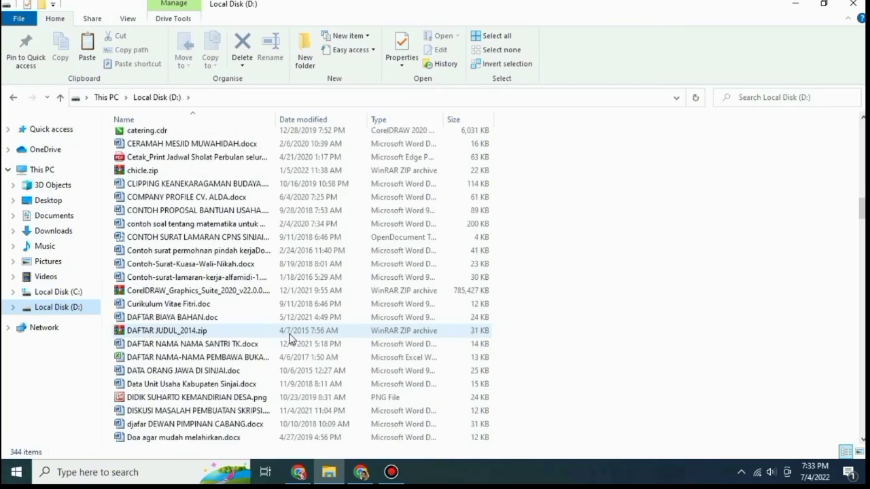
scroll(286, 338, "down", 13)
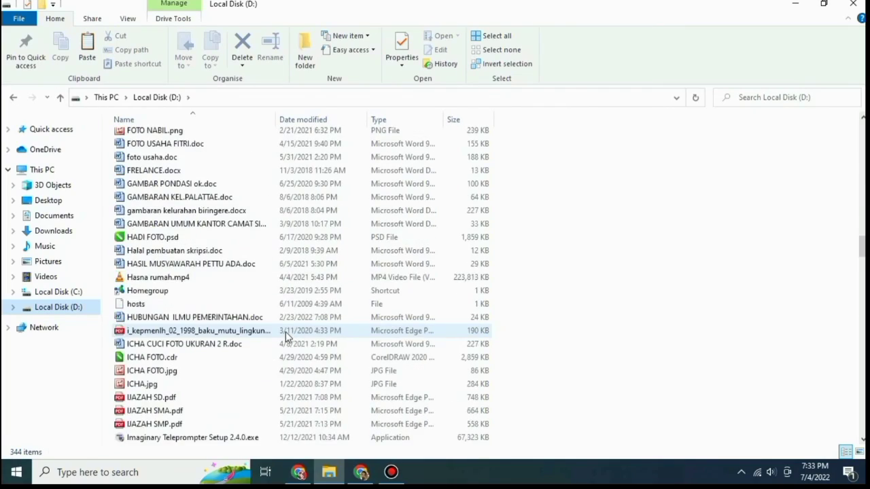
scroll(287, 333, "down", 5)
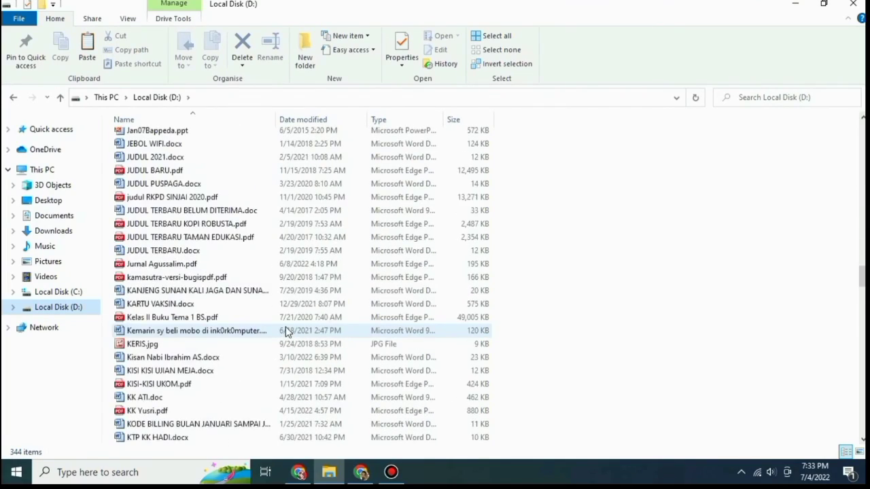
scroll(286, 331, "down", 7)
scroll(286, 331, "down", 7)
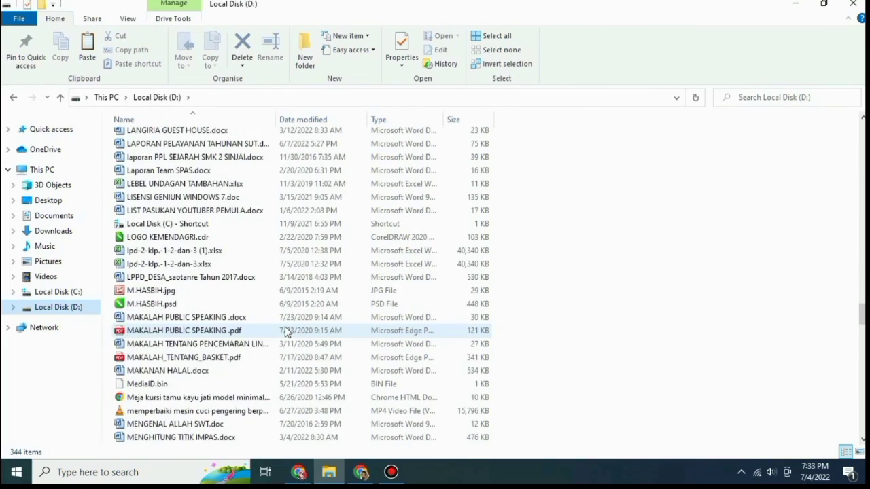
scroll(287, 331, "down", 10)
scroll(286, 331, "down", 6)
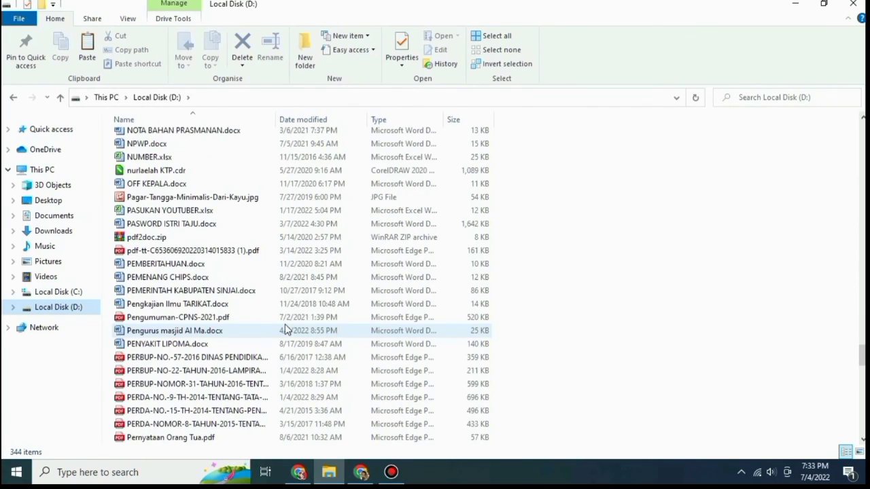
scroll(286, 327, "up", 5)
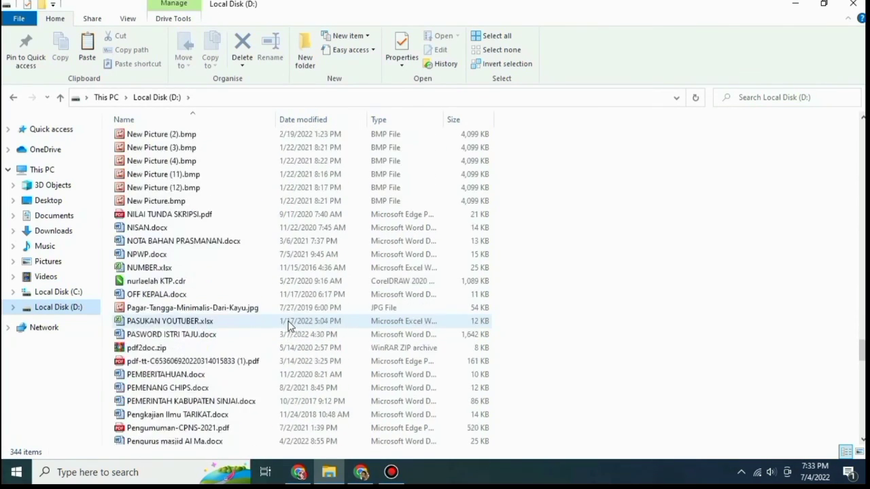
scroll(288, 324, "up", 3)
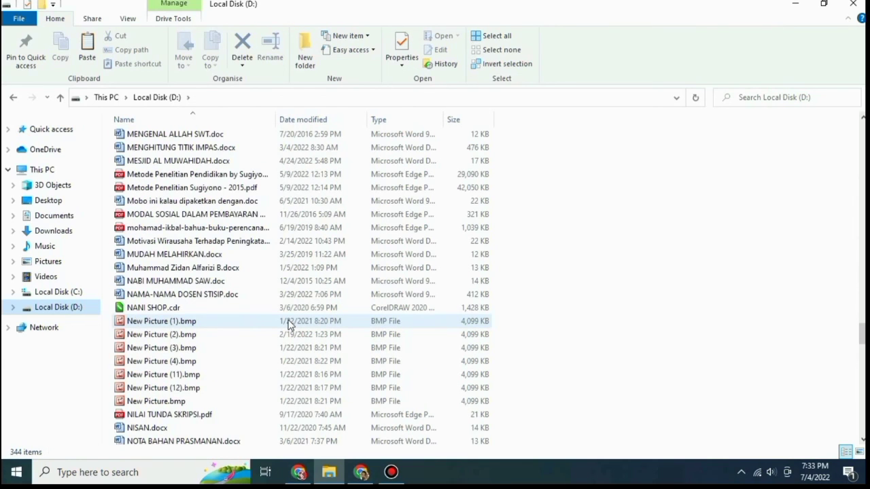
scroll(288, 324, "up", 5)
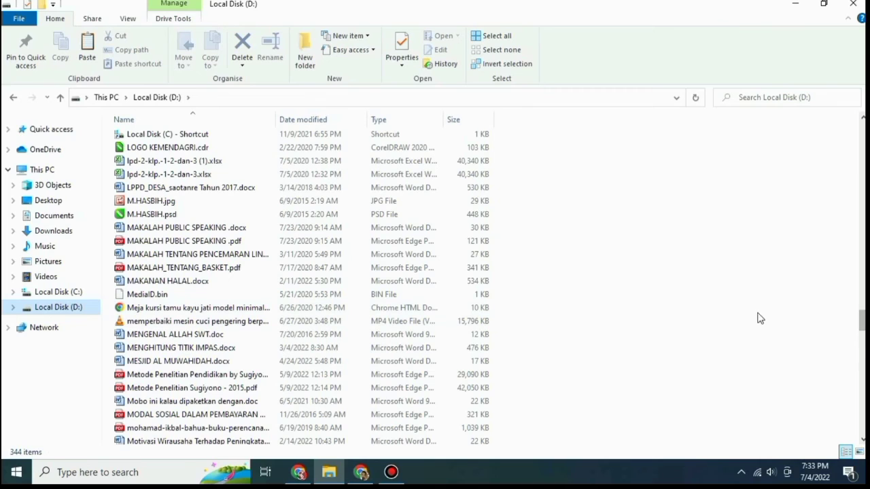
scroll(730, 317, "up", 4)
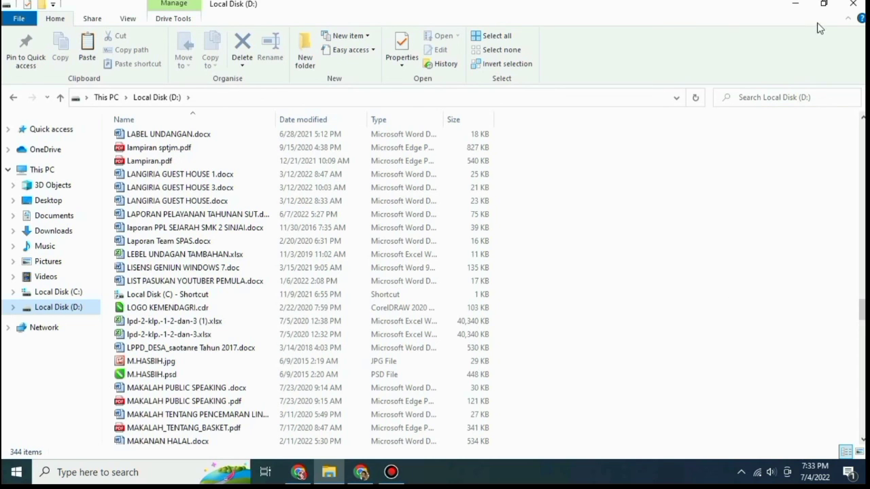
Close the File Explorer window and refresh the desktop.
left_click(855, 4)
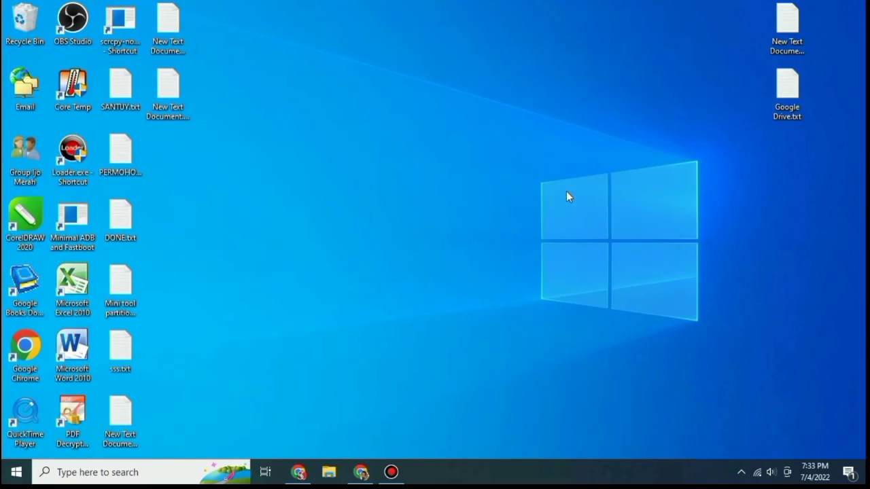
right_click(423, 100)
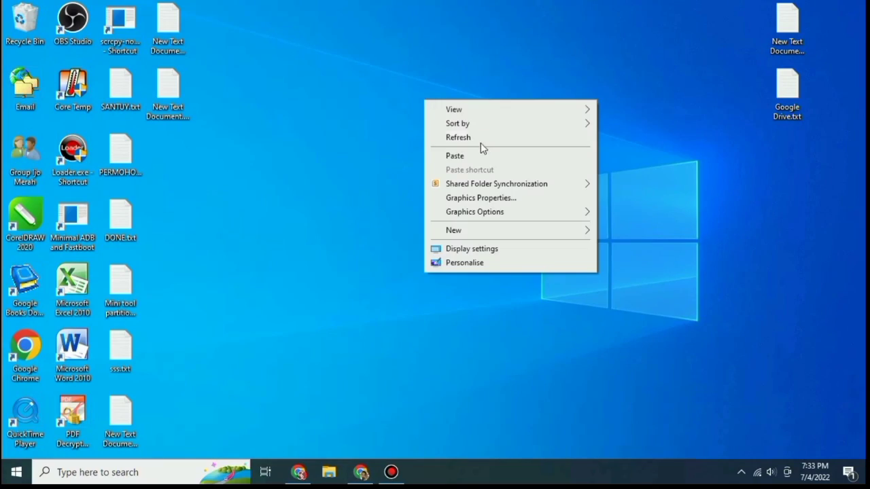
left_click(479, 140)
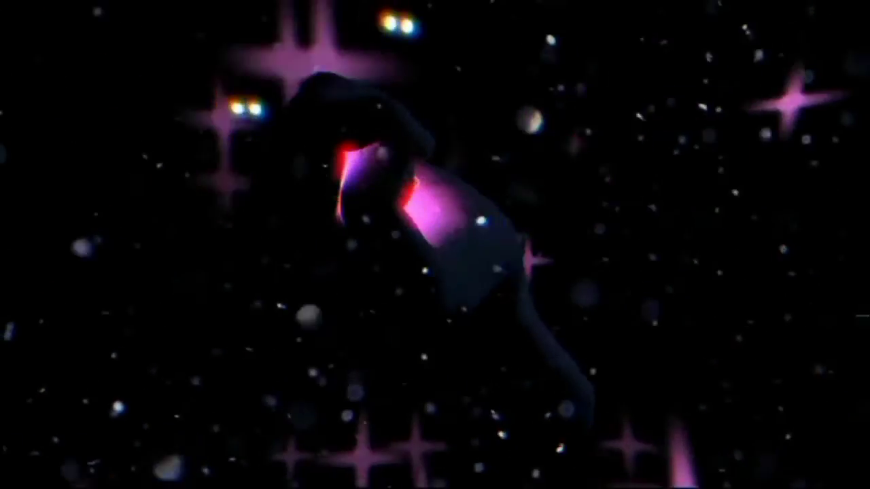